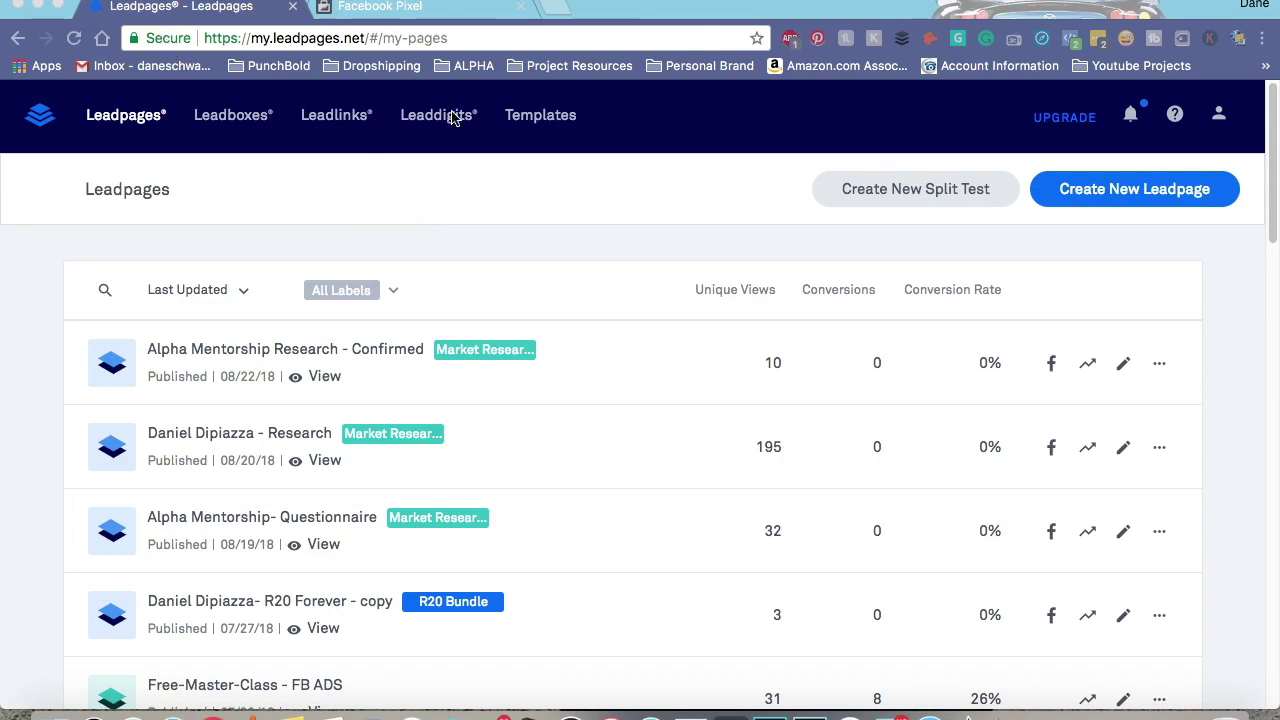
Open the pixel from Events Manager's Pixels list and start its setup.
left_click(457, 12)
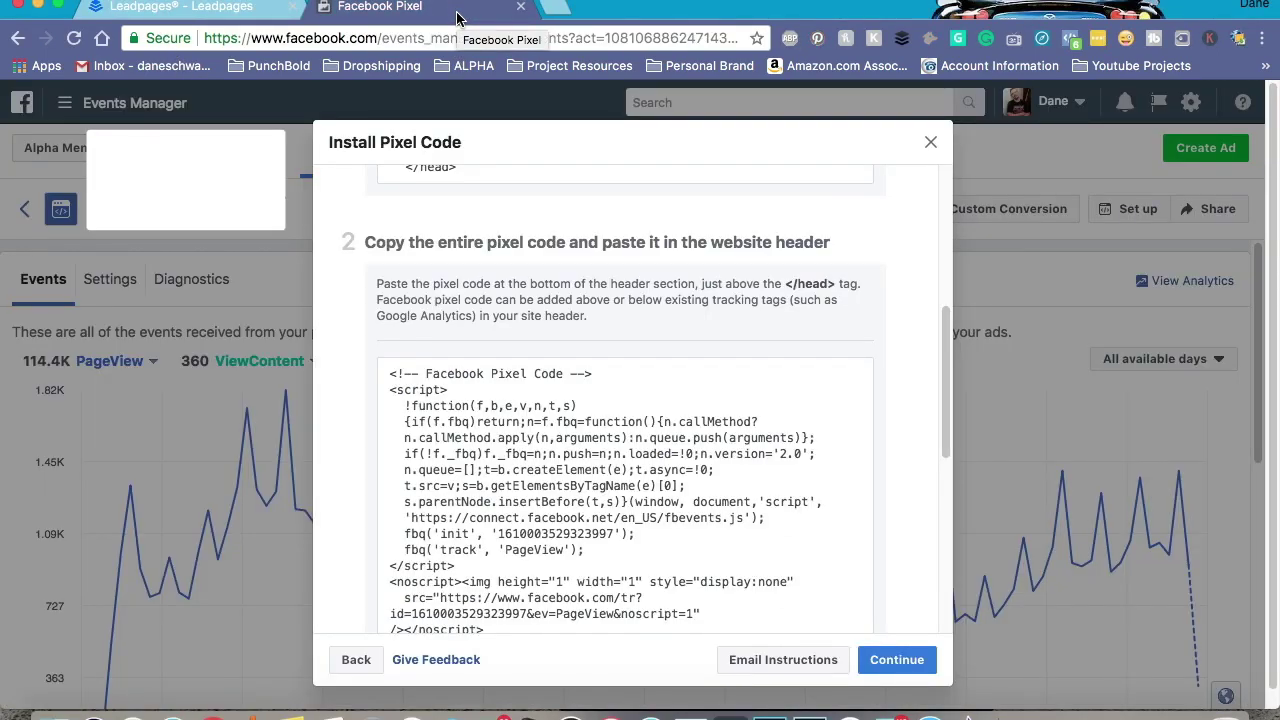
left_click(930, 142)
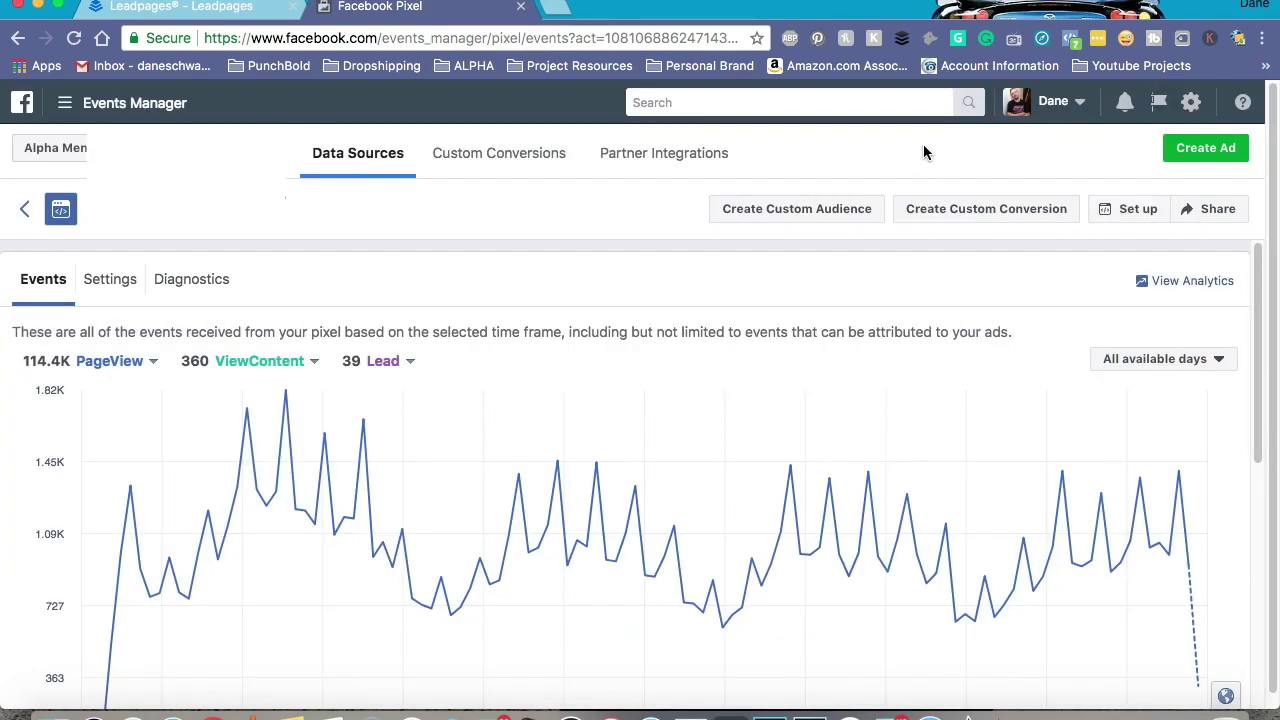
left_click(64, 102)
mouse_move(138, 553)
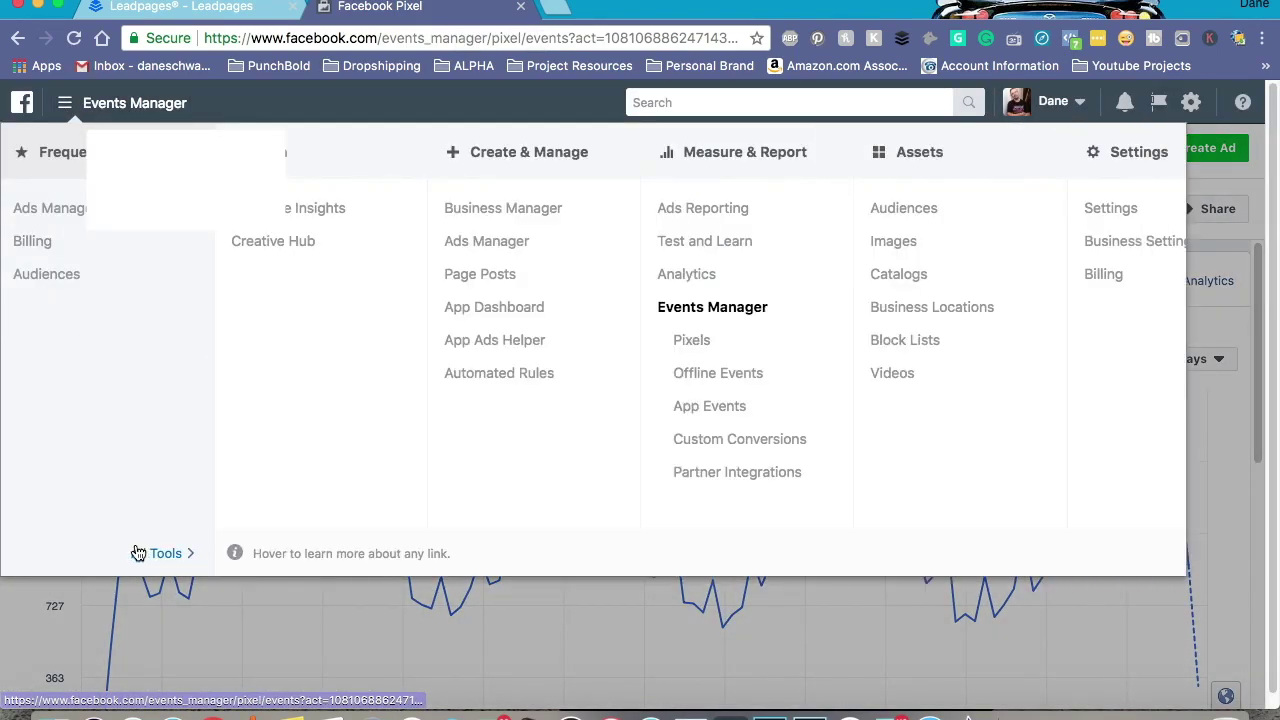
left_click(680, 345)
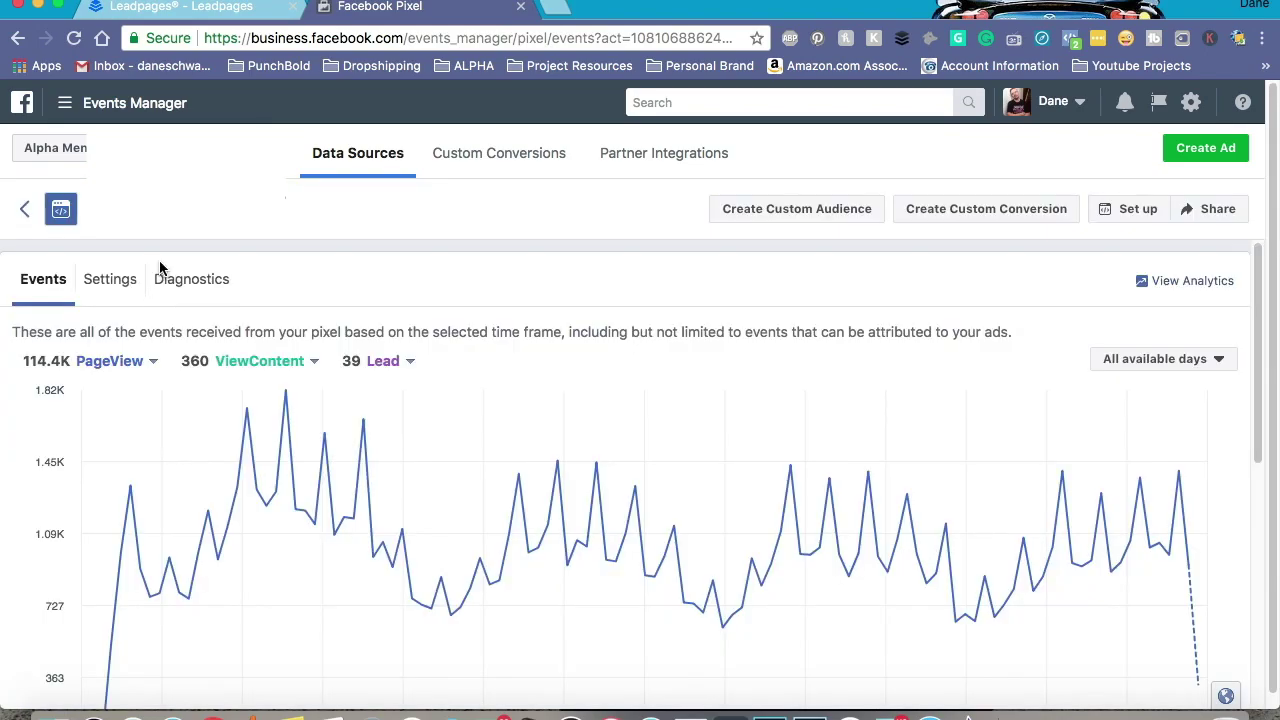
left_click(1115, 216)
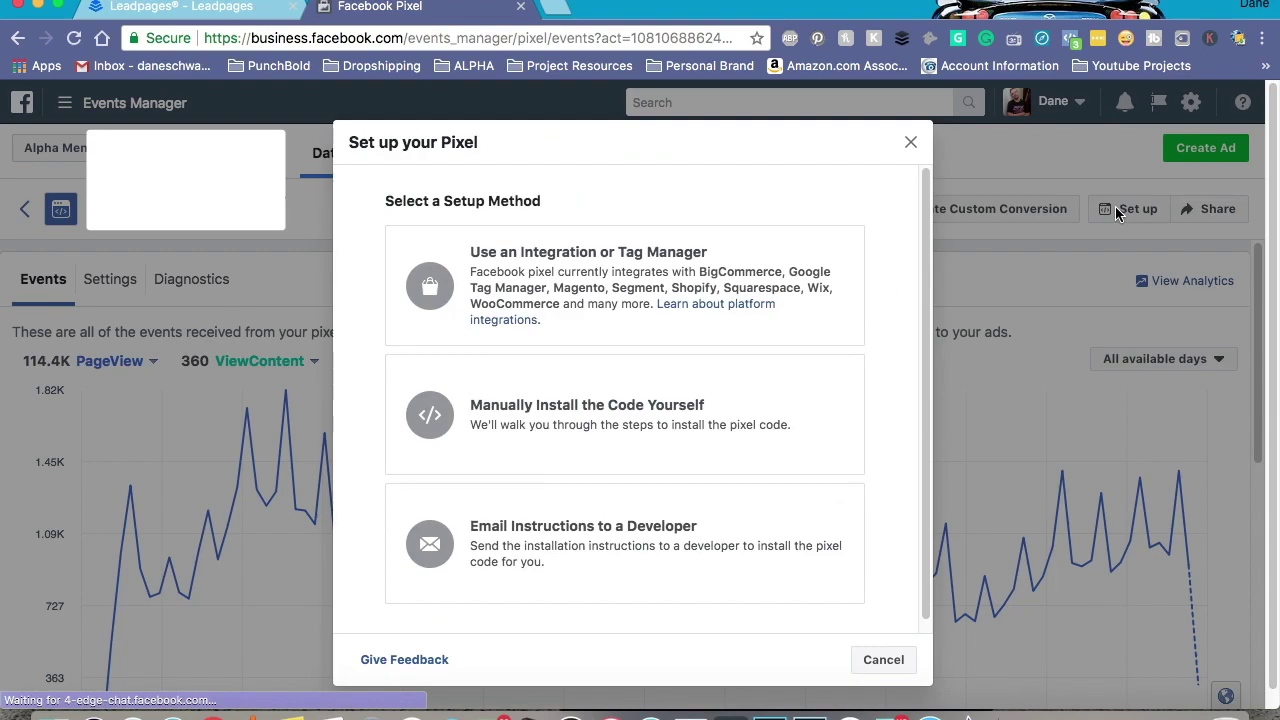
Choose manual installation and copy the full pixel base code to the clipboard.
left_click(606, 410)
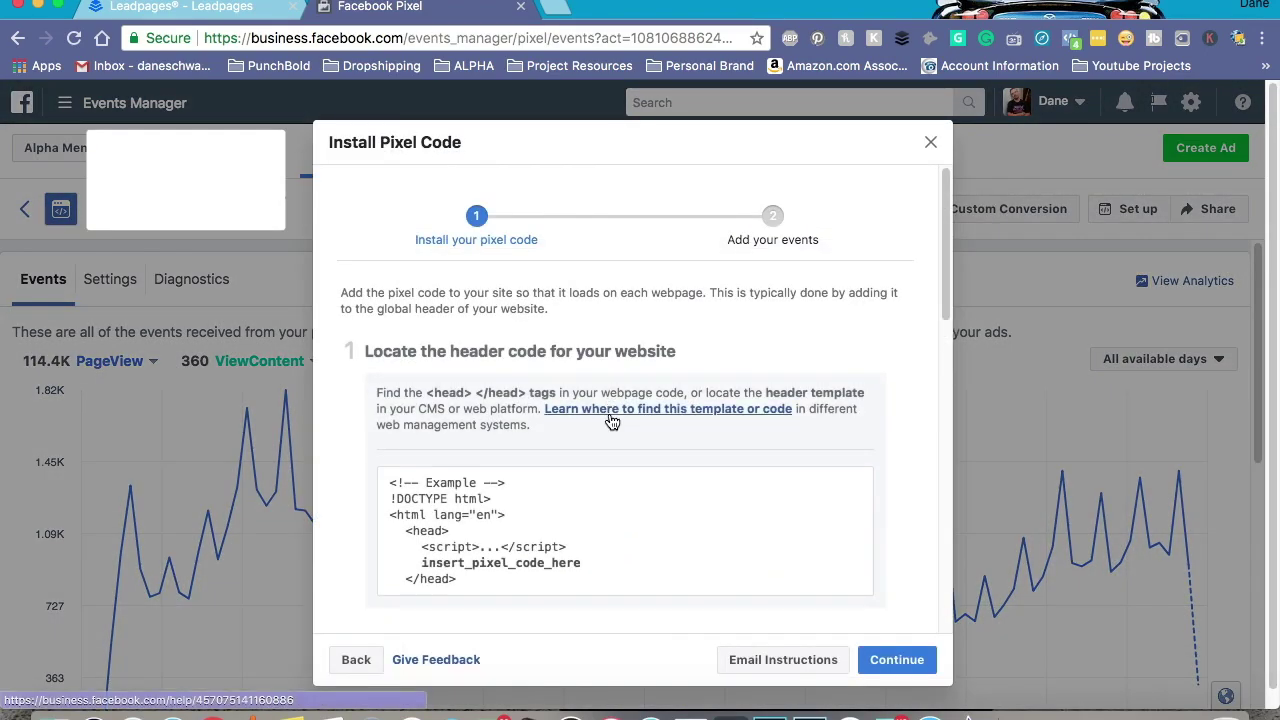
scroll(663, 325, "down", 5)
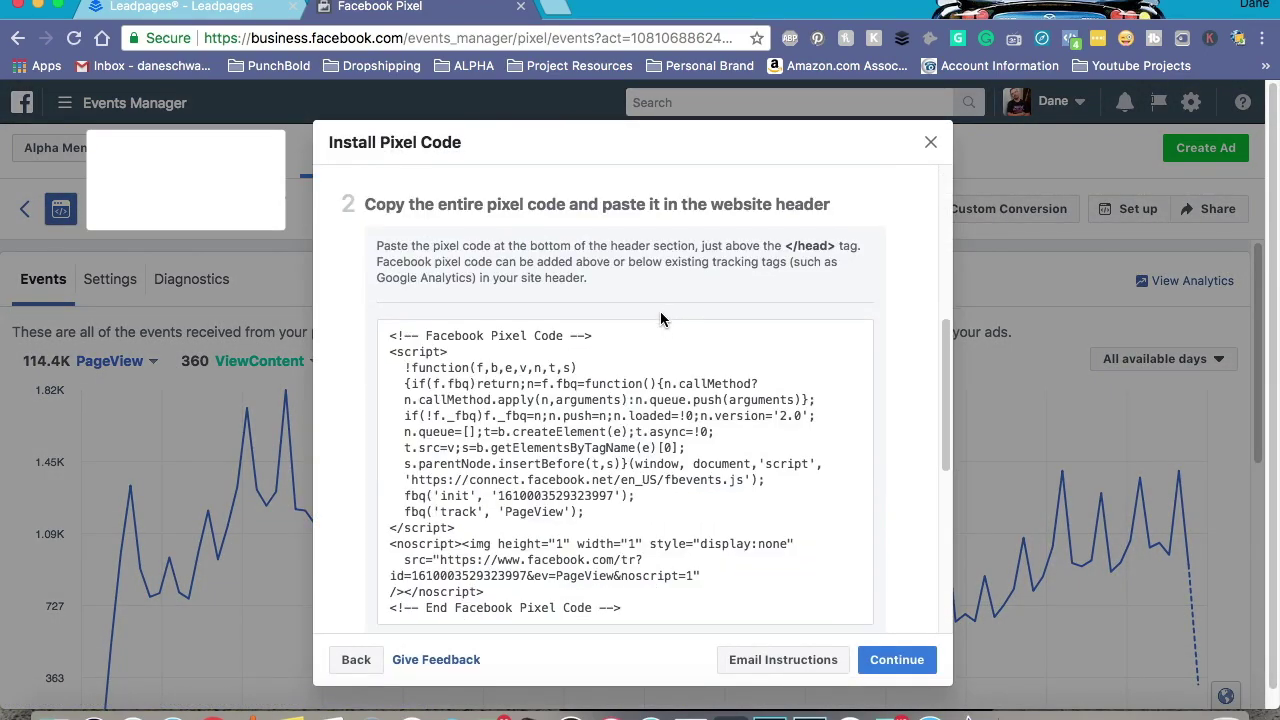
scroll(660, 311, "down", 1)
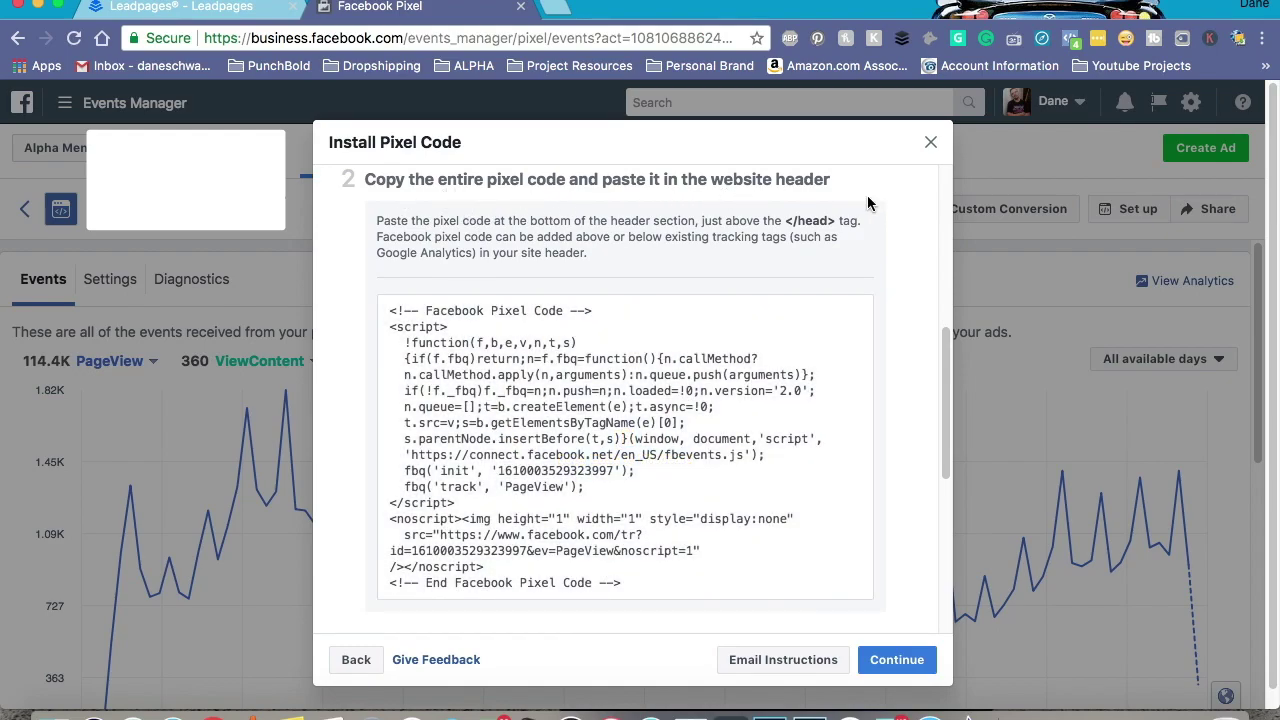
scroll(637, 360, "down", 3)
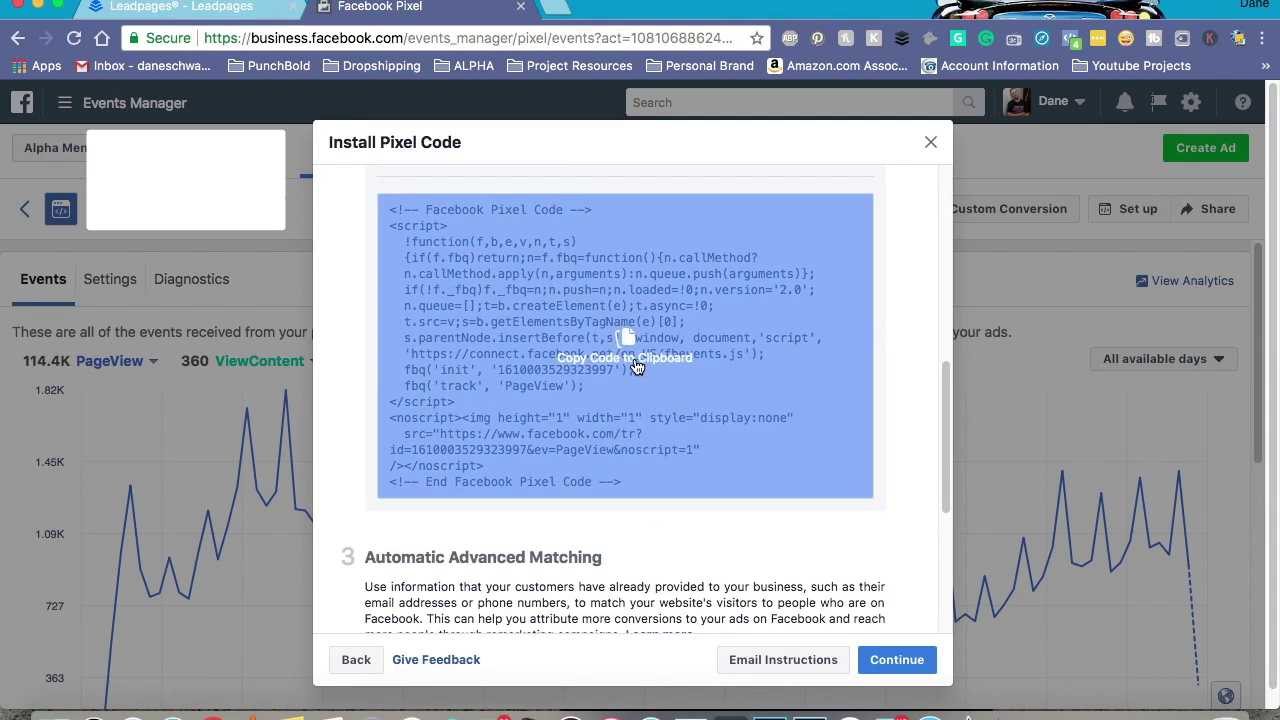
left_click(637, 364)
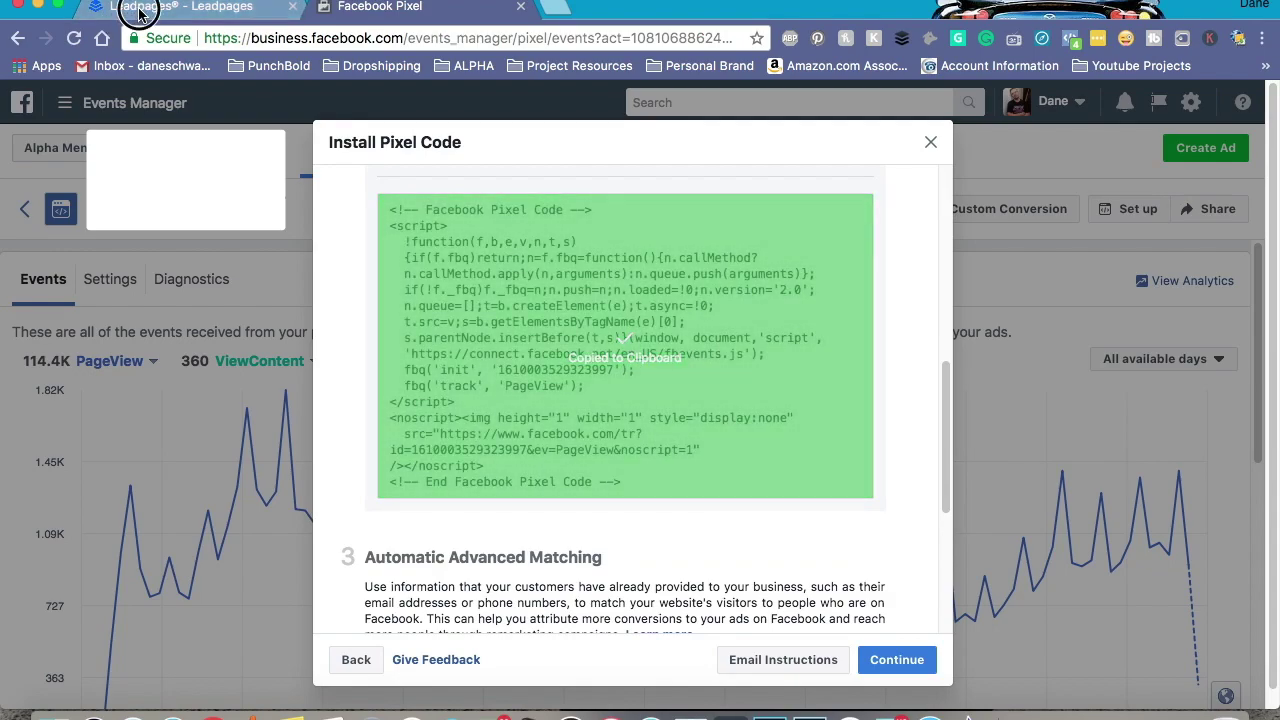
left_click(140, 8)
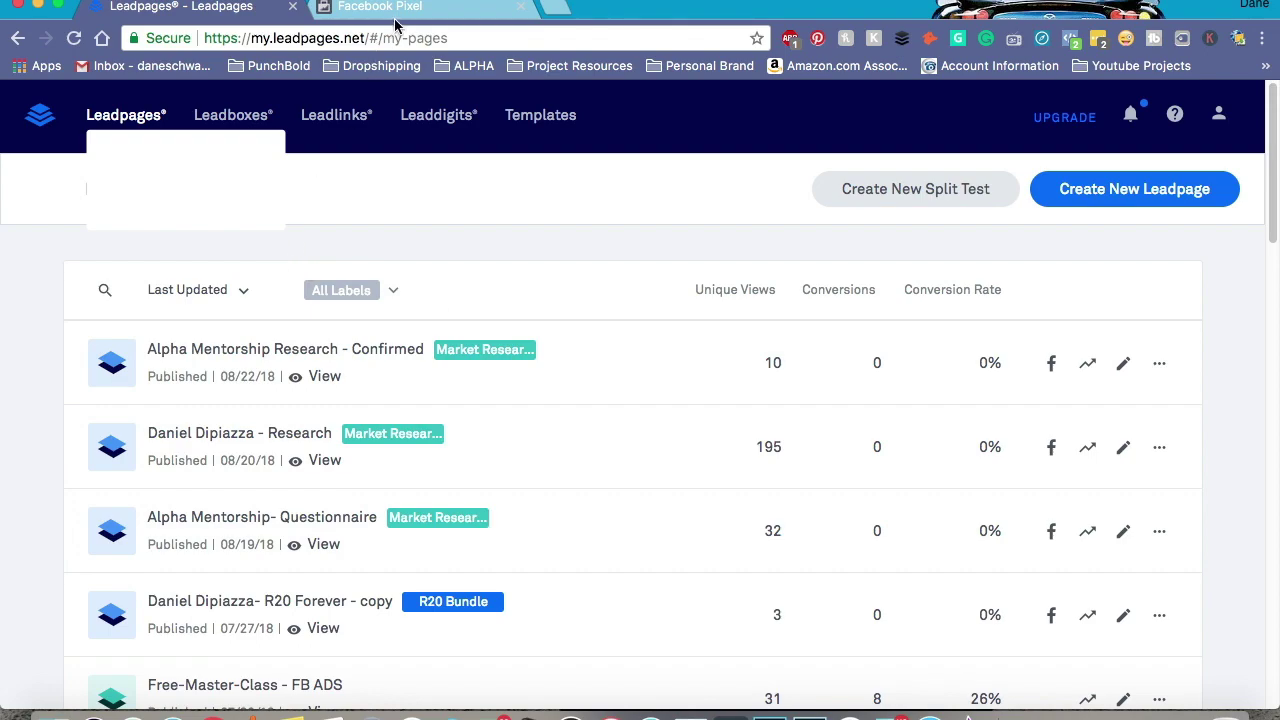
Open the Daniel Dipiazza - Research page in the builder with its Page Tracking settings.
left_click(232, 440)
scroll(355, 345, "down", 10)
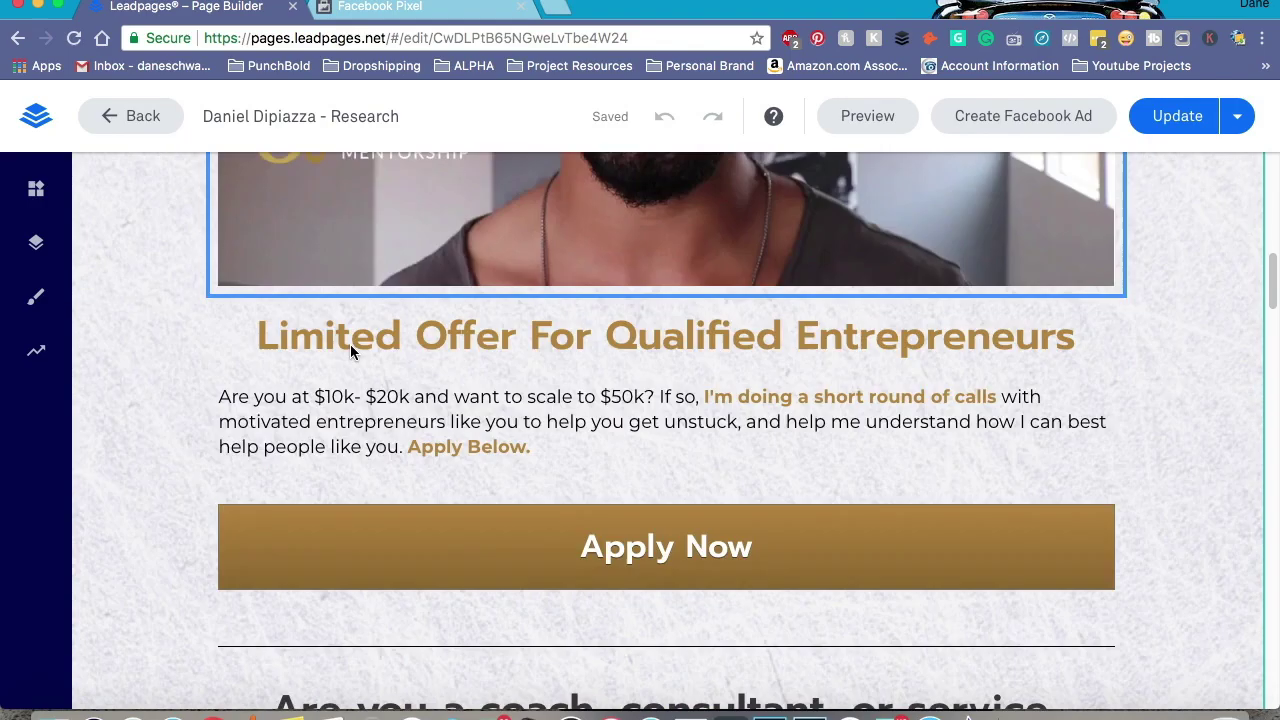
scroll(350, 344, "down", 5)
scroll(145, 361, "up", 15)
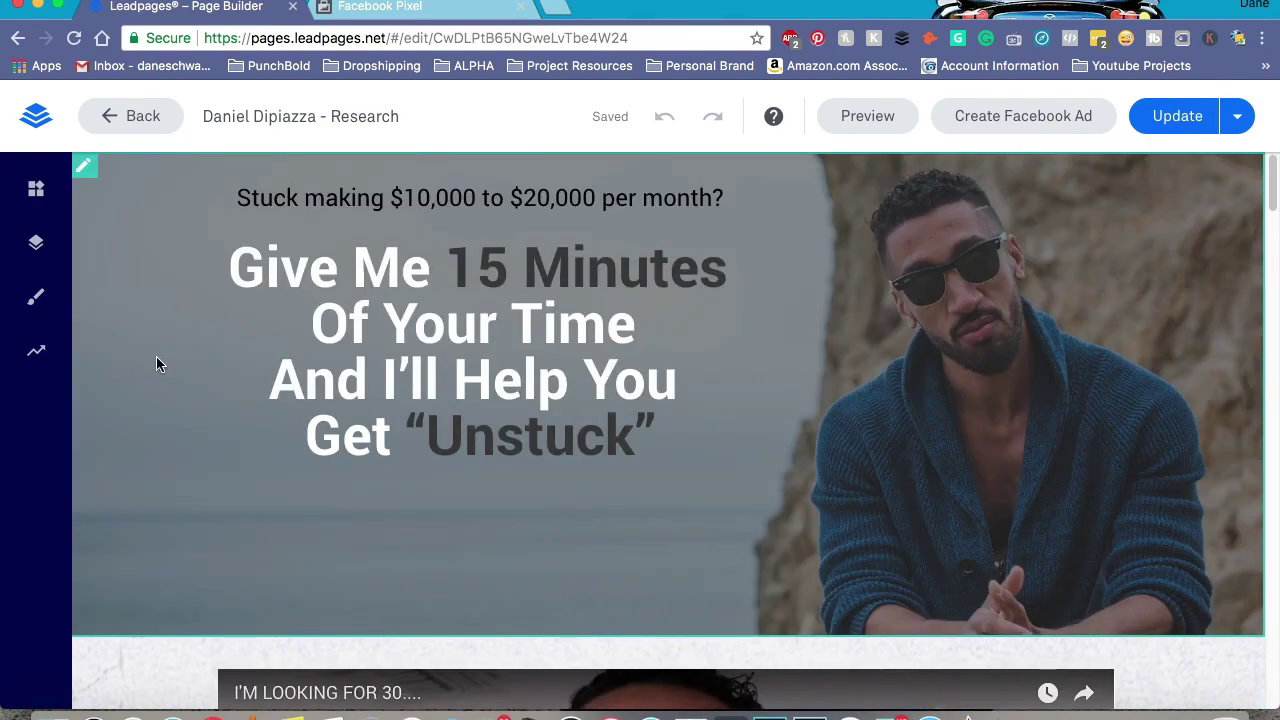
left_click(37, 352)
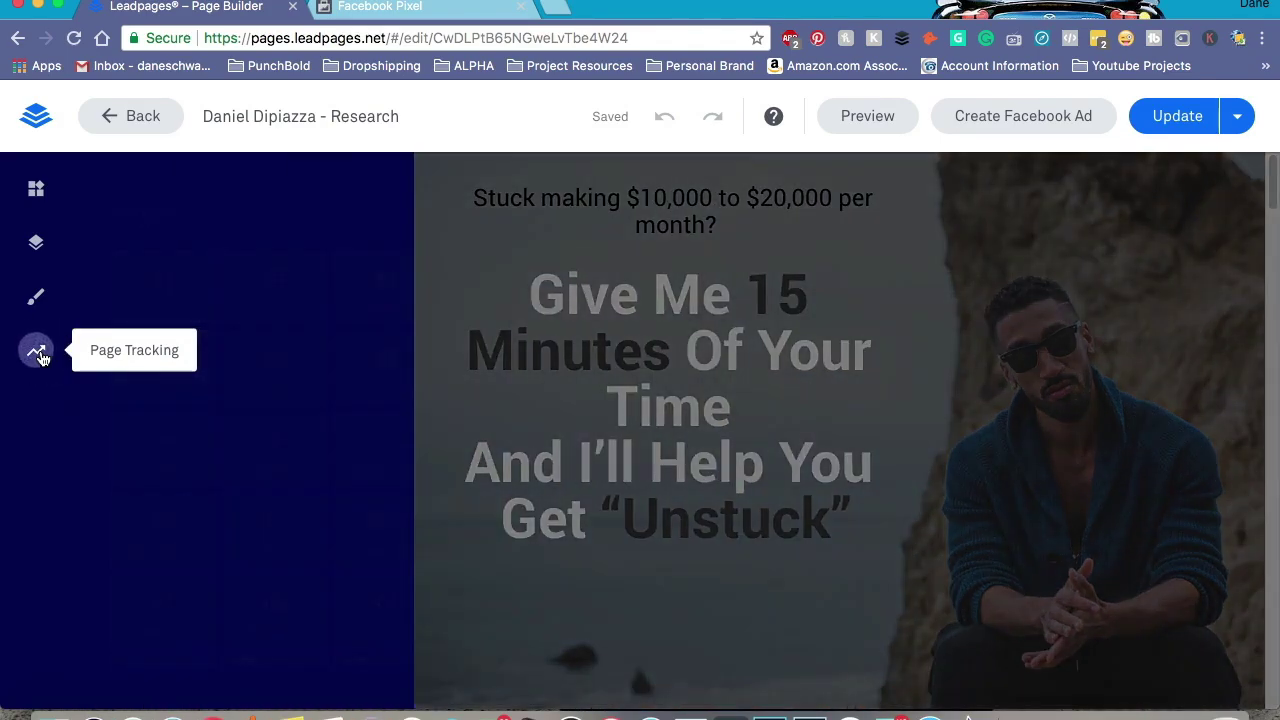
Recopy the pixel base code from the Facebook tab and return to the editor.
left_click(389, 10)
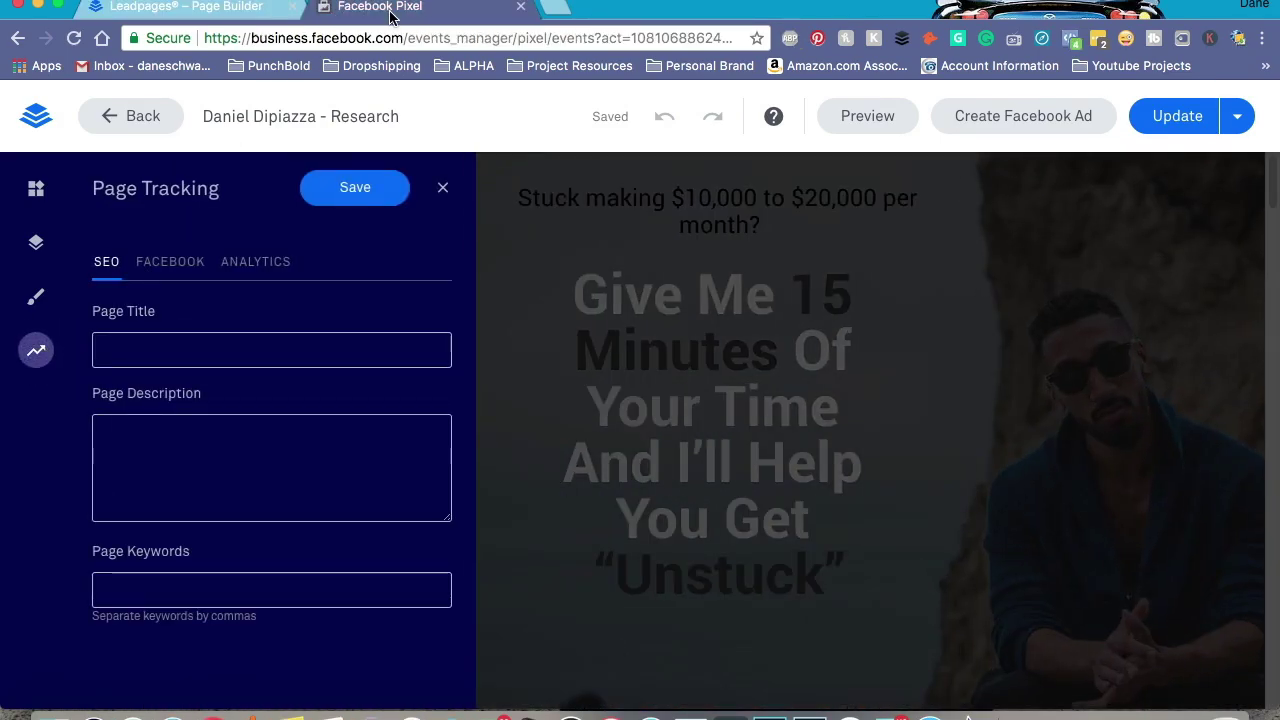
left_click(525, 245)
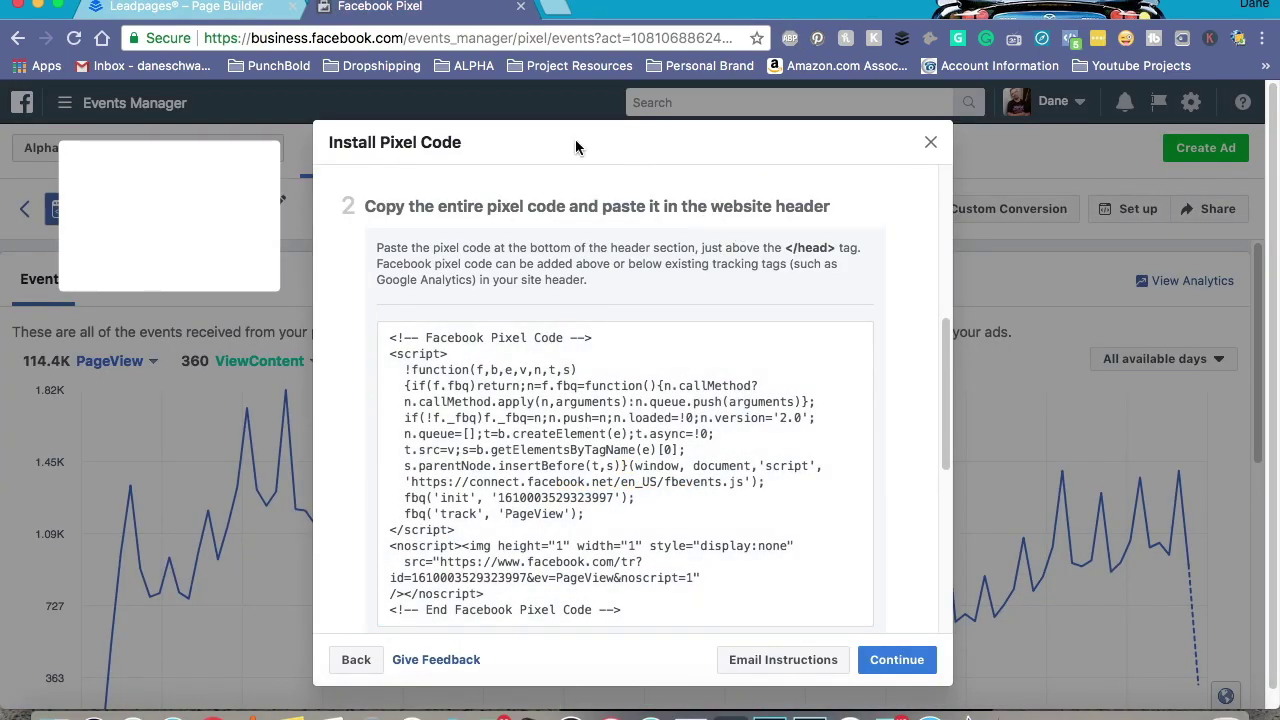
left_click(205, 8)
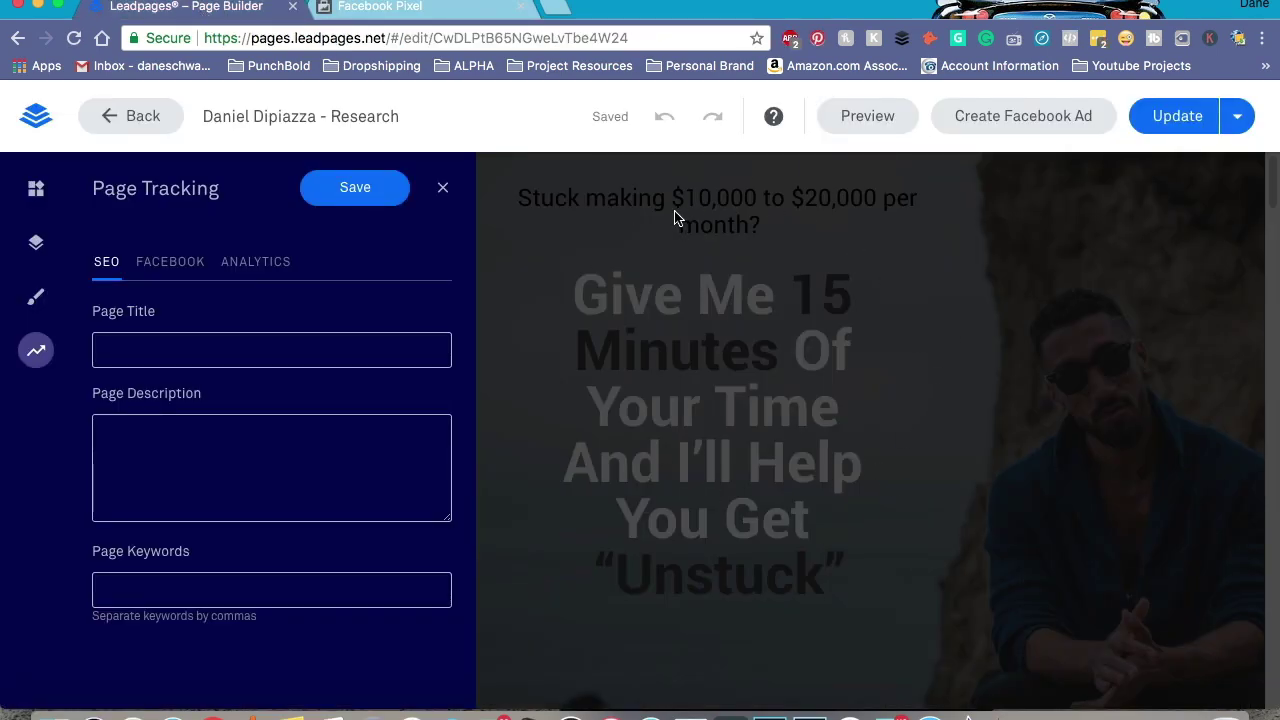
Paste the pixel code into the Analytics Head Section Tracking Code, save, and publish the page.
left_click(277, 268)
scroll(295, 323, "down", 2)
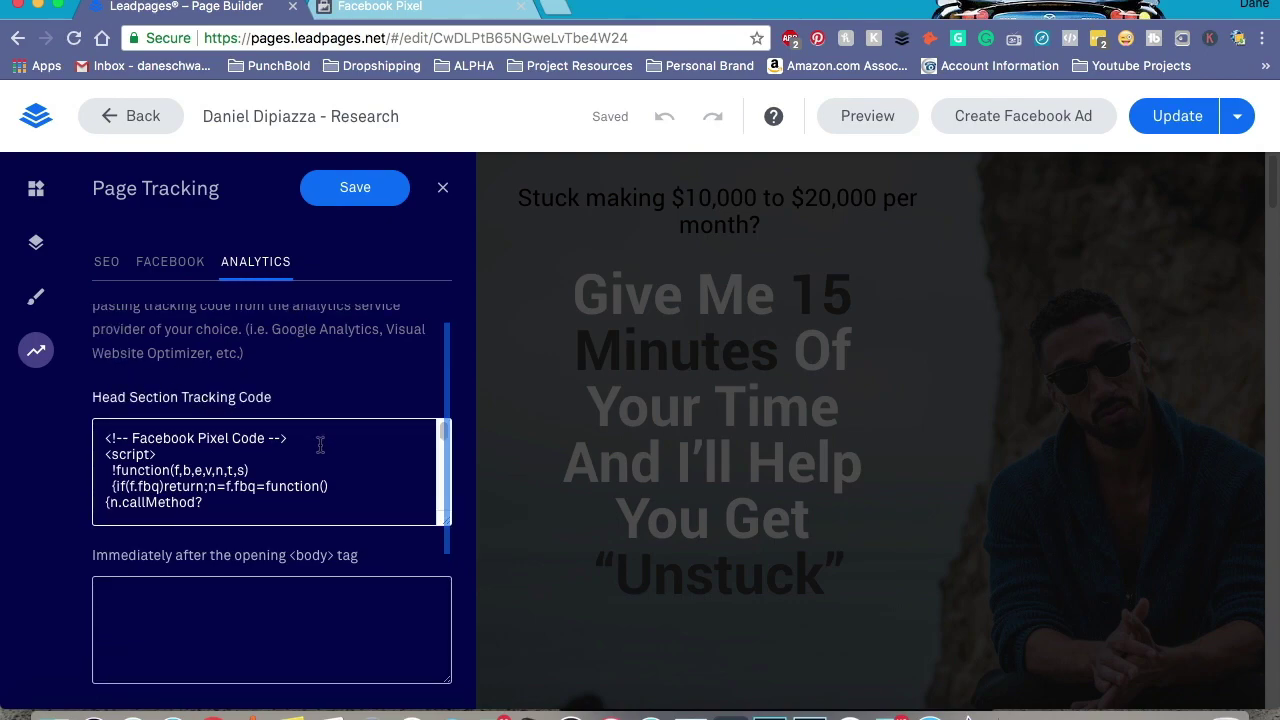
scroll(373, 492, "down", 1)
scroll(373, 492, "down", 2)
scroll(364, 477, "up", 4)
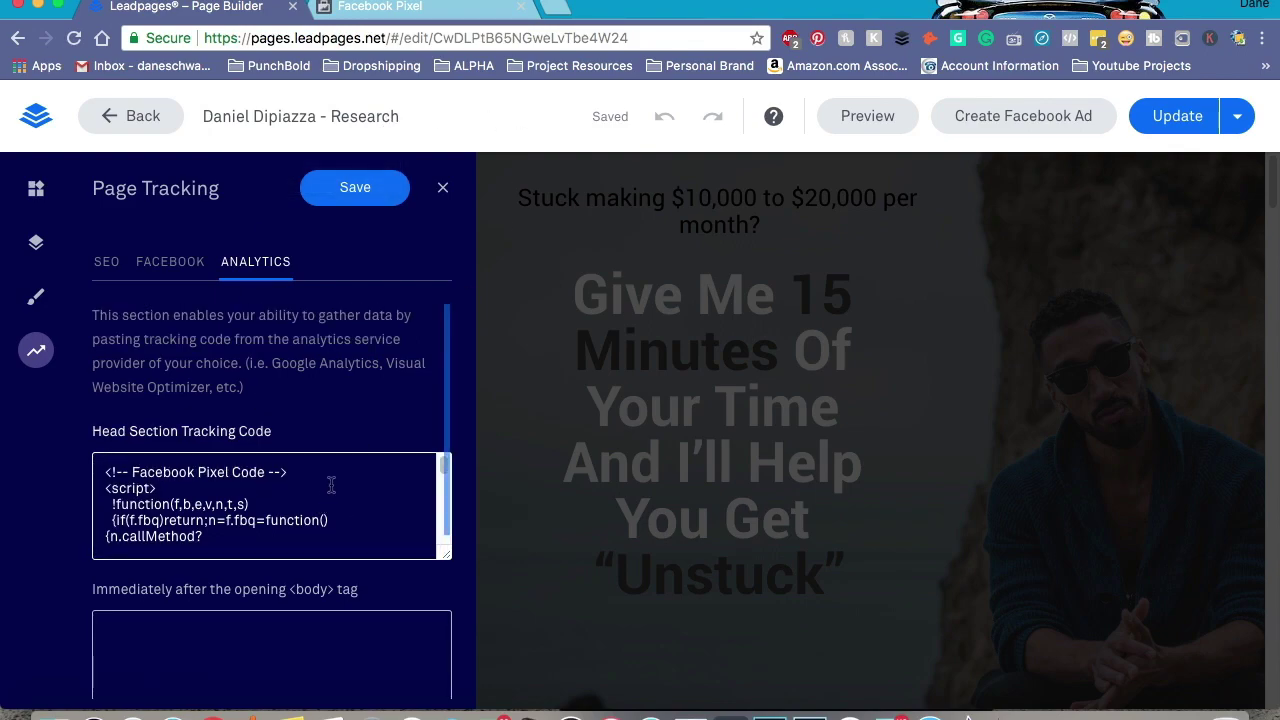
left_click(328, 472)
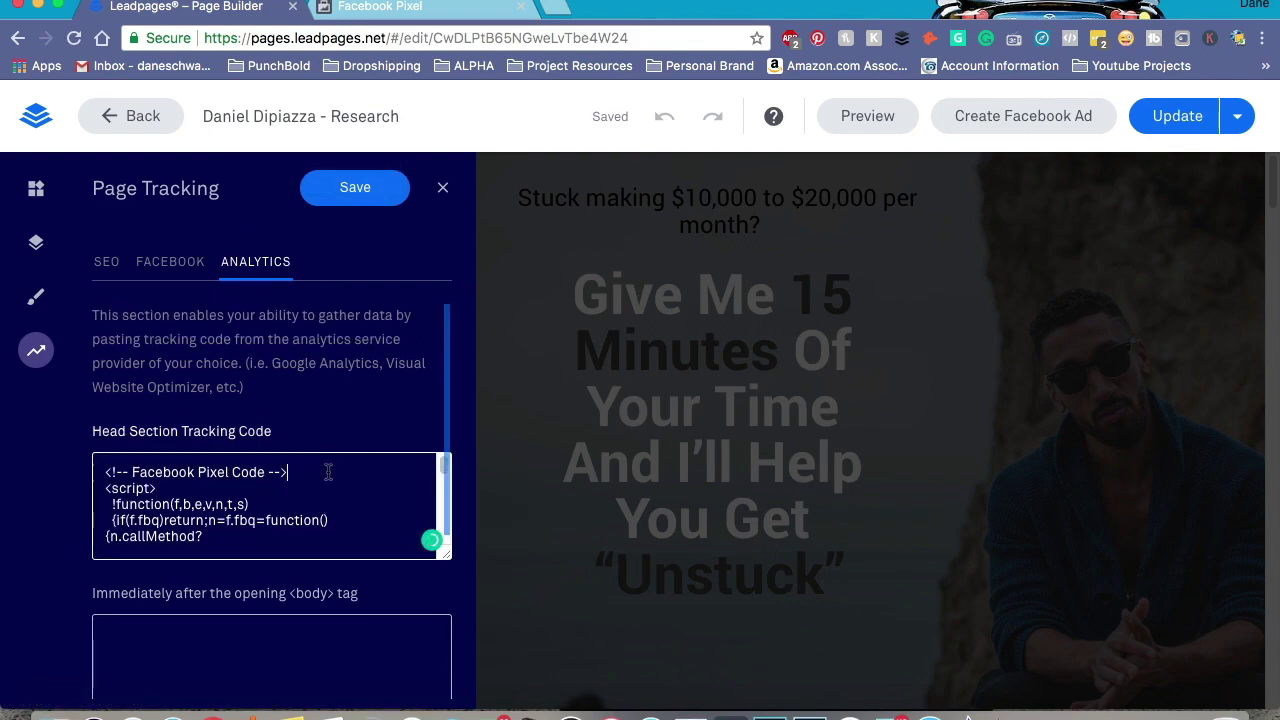
scroll(240, 508, "down", 10)
scroll(244, 507, "up", 1)
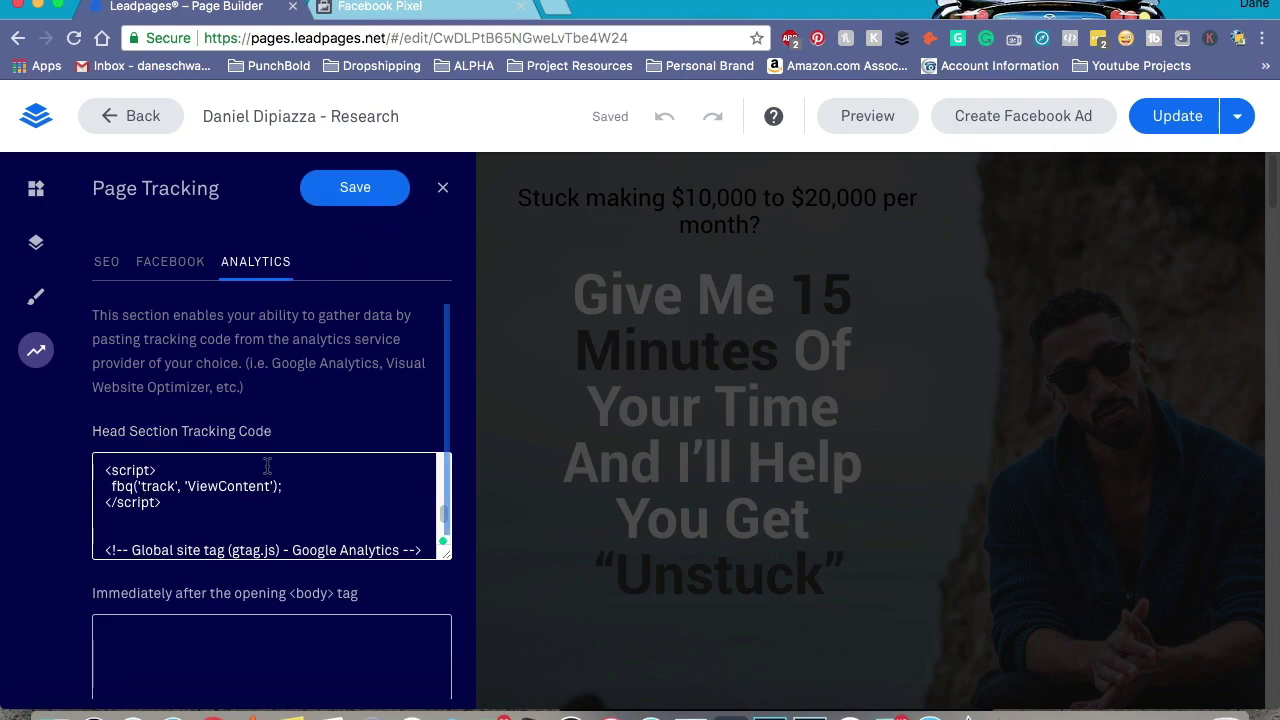
left_click(349, 197)
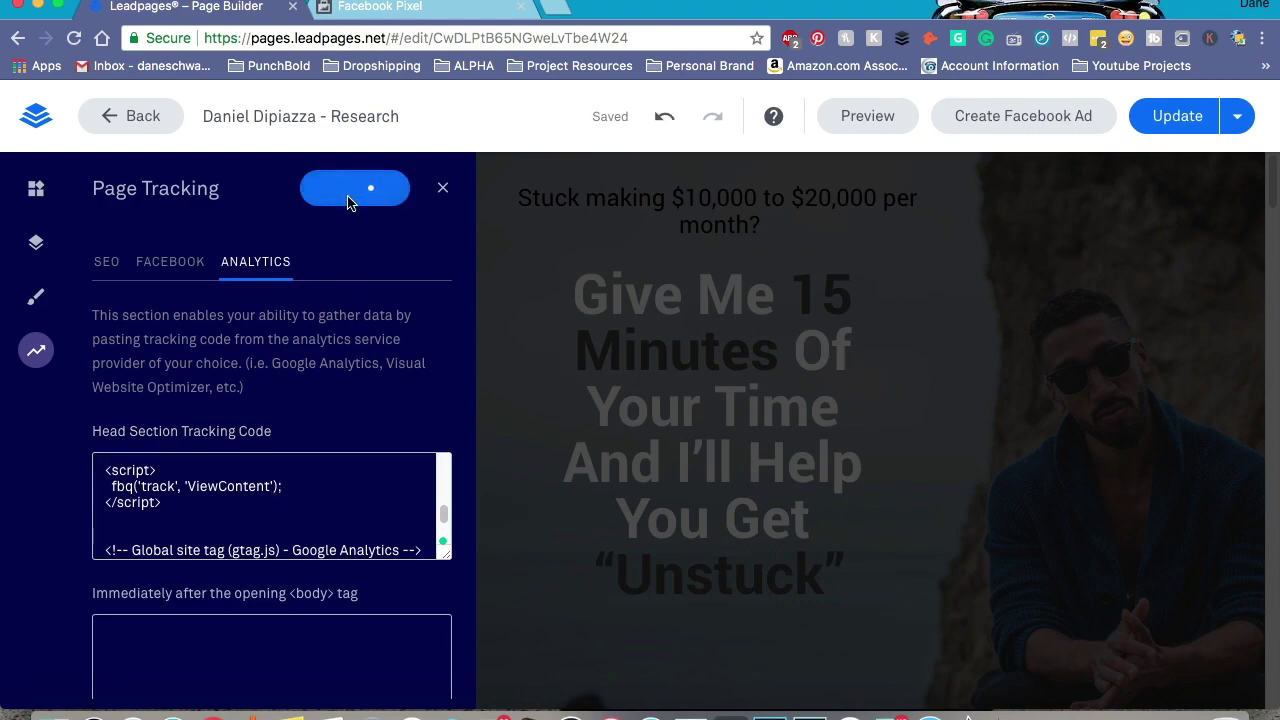
left_click(1175, 118)
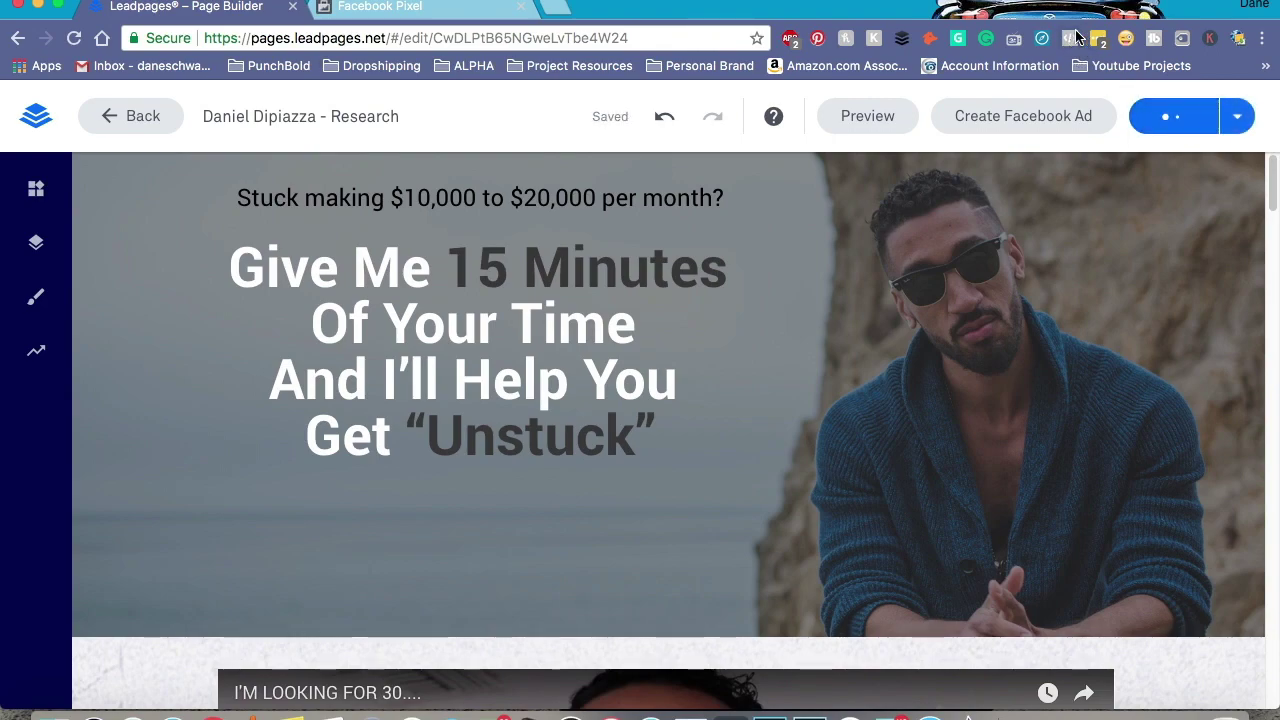
Verify in Pixel Helper that the live research page fires PageView and ViewContent, then go back to the dashboard.
left_click(1200, 145)
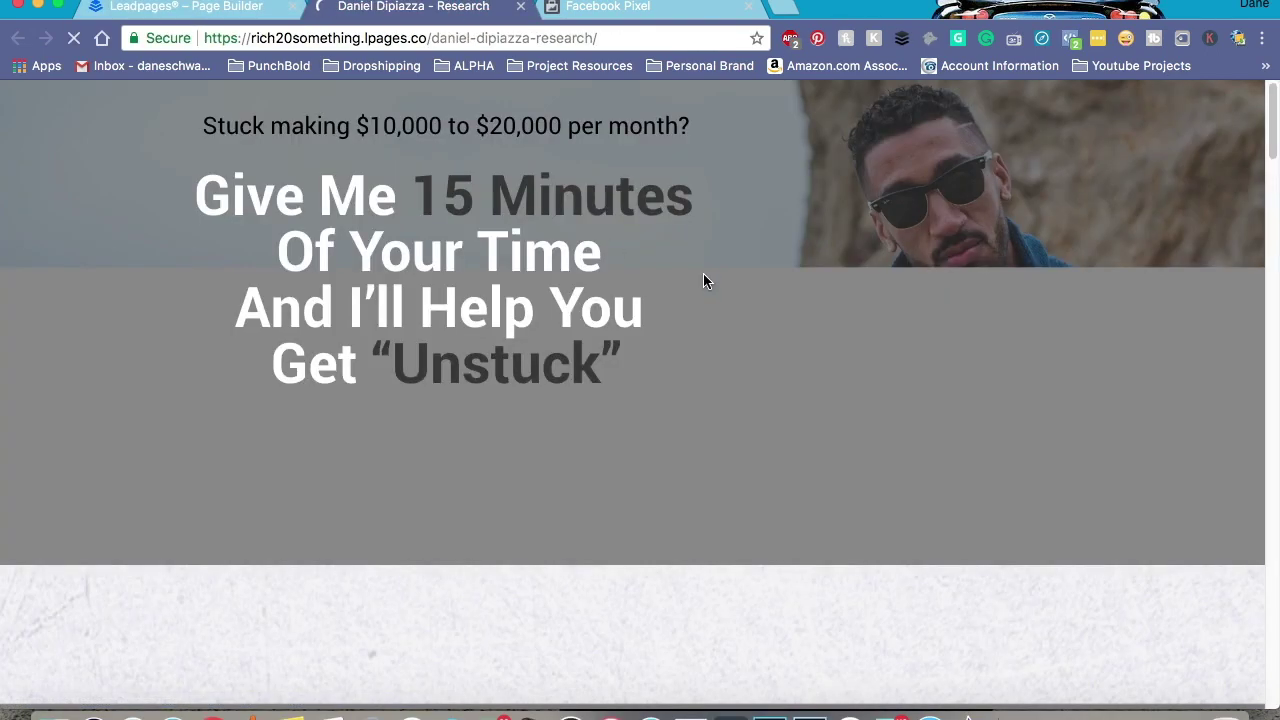
left_click(1071, 42)
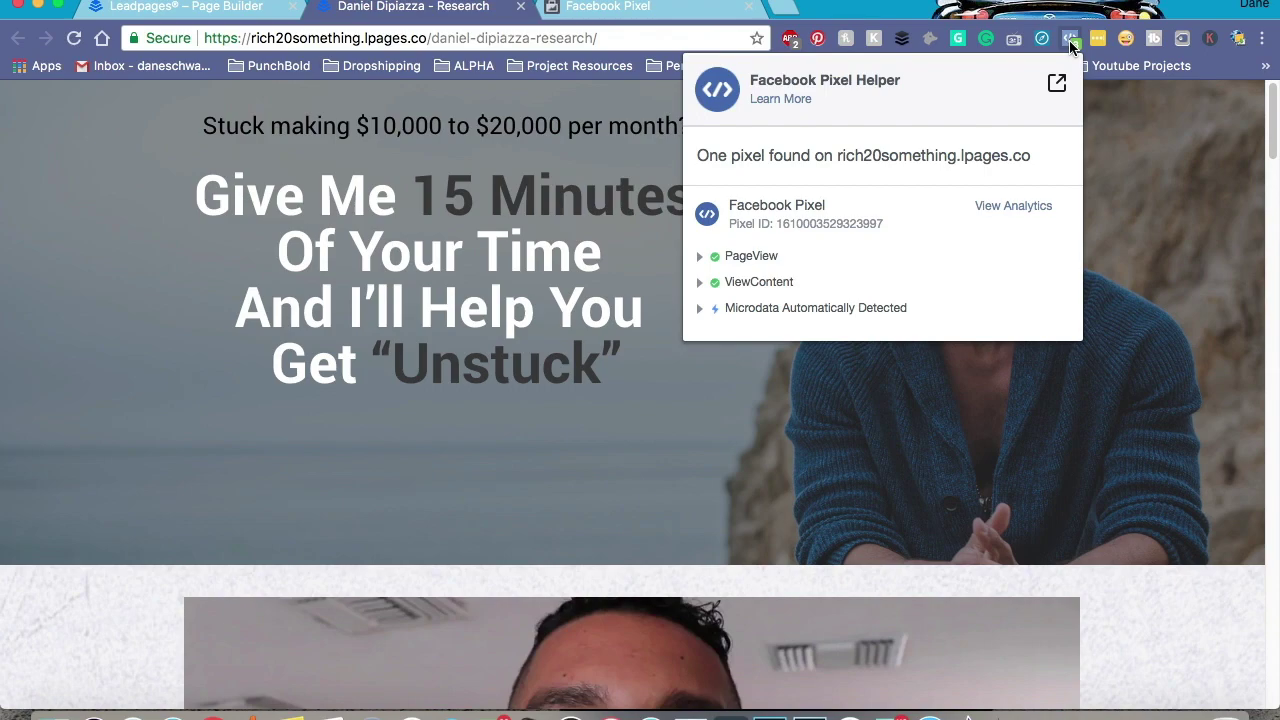
left_click(1071, 42)
key("super+w")
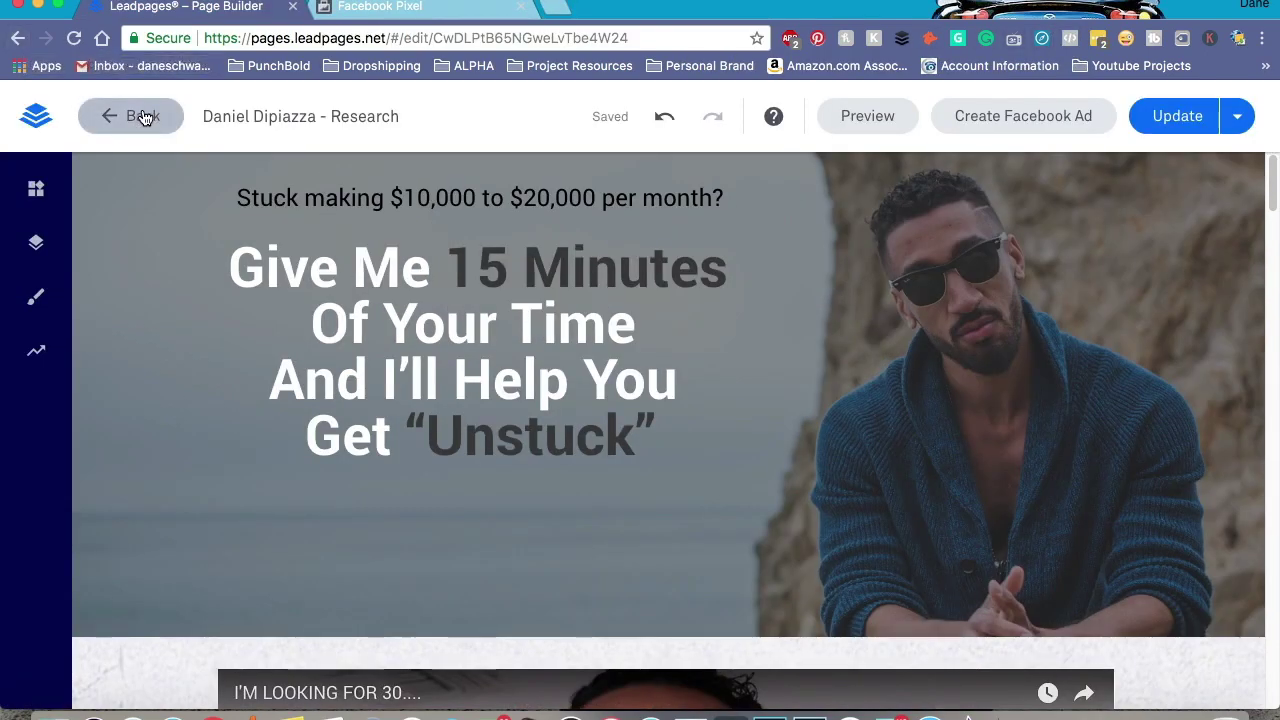
left_click(140, 116)
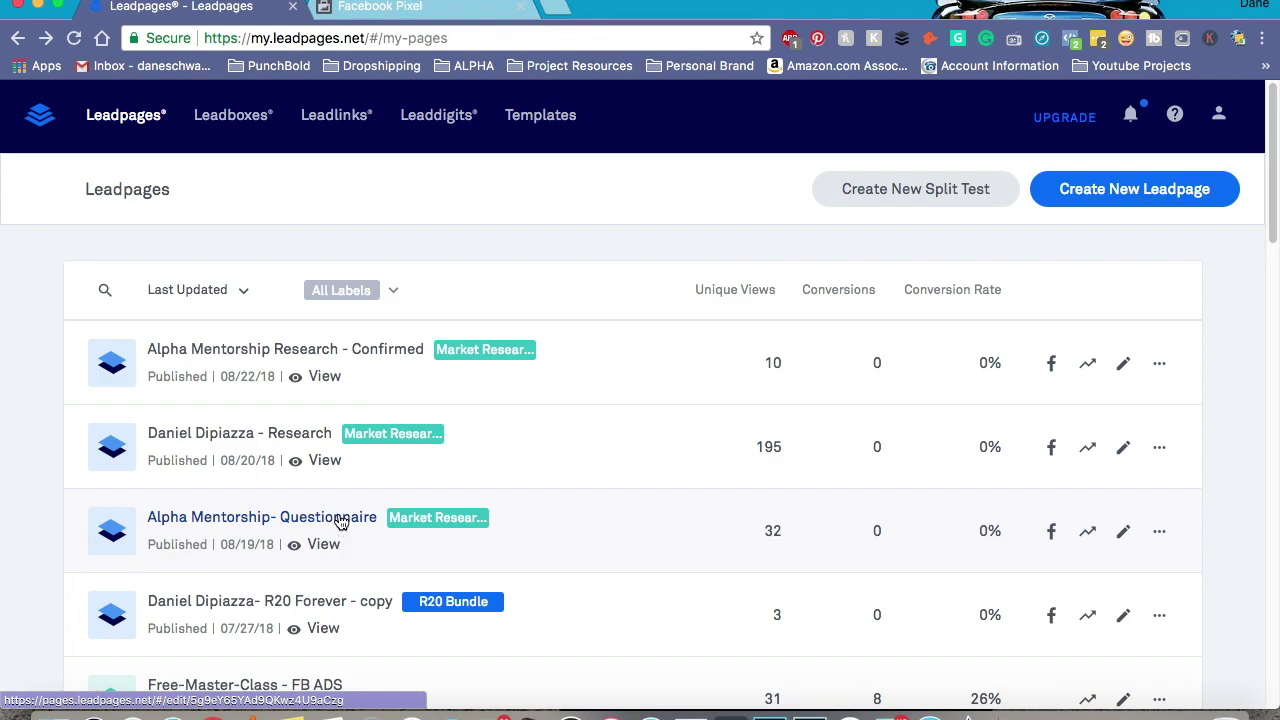
Open the Alpha Mentorship Research - Confirmed page in the builder and return to the pixel code.
left_click(368, 357)
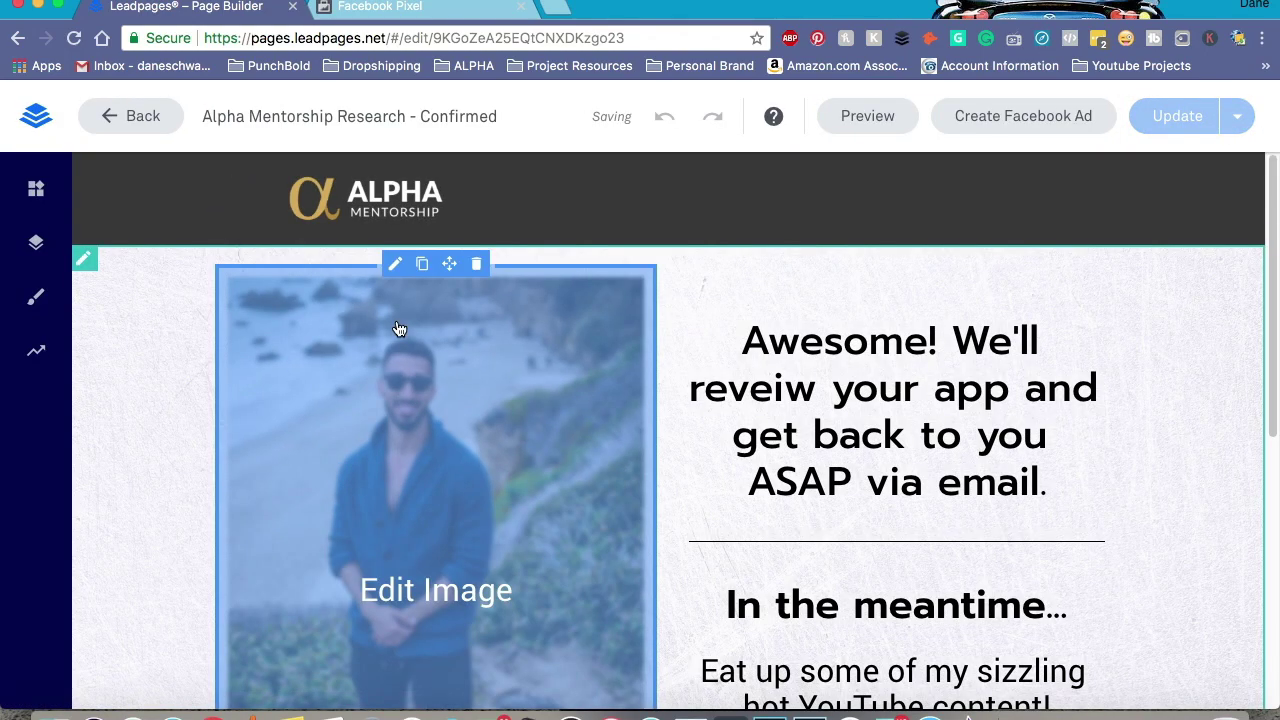
left_click(390, 6)
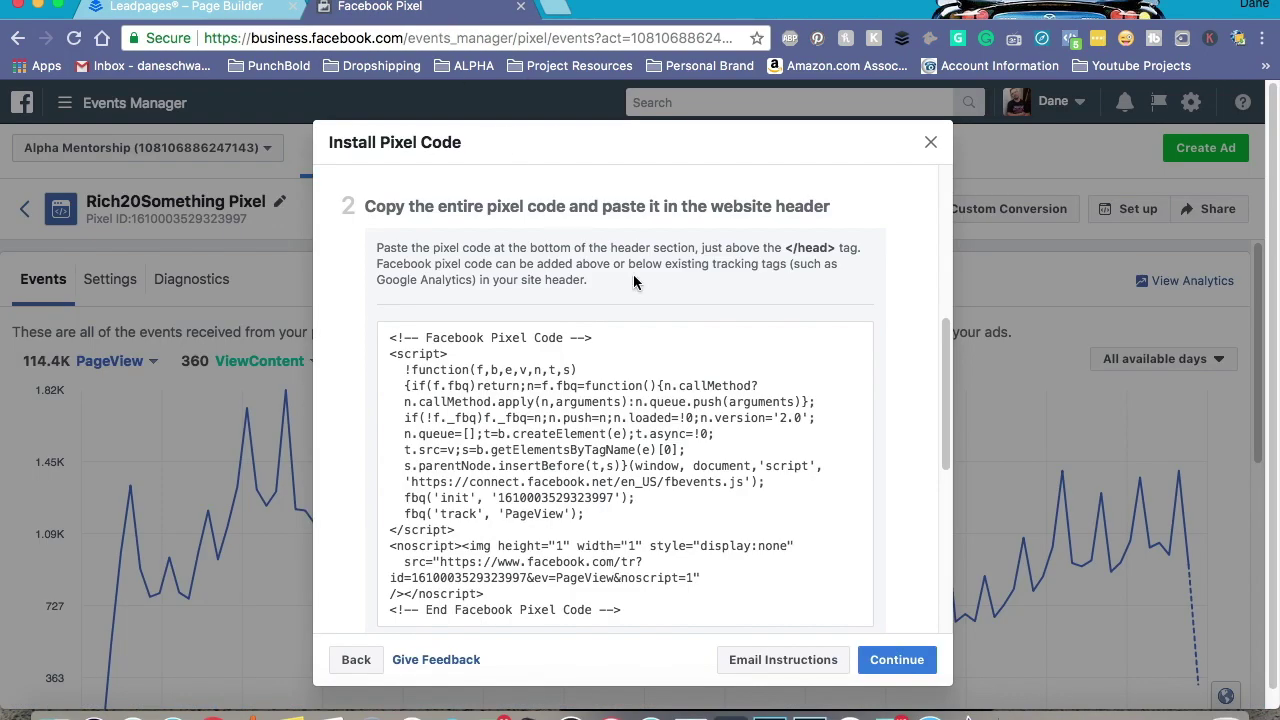
Copy the pixel code again and continue to the event-setup section.
left_click(610, 480)
scroll(666, 397, "down", 5)
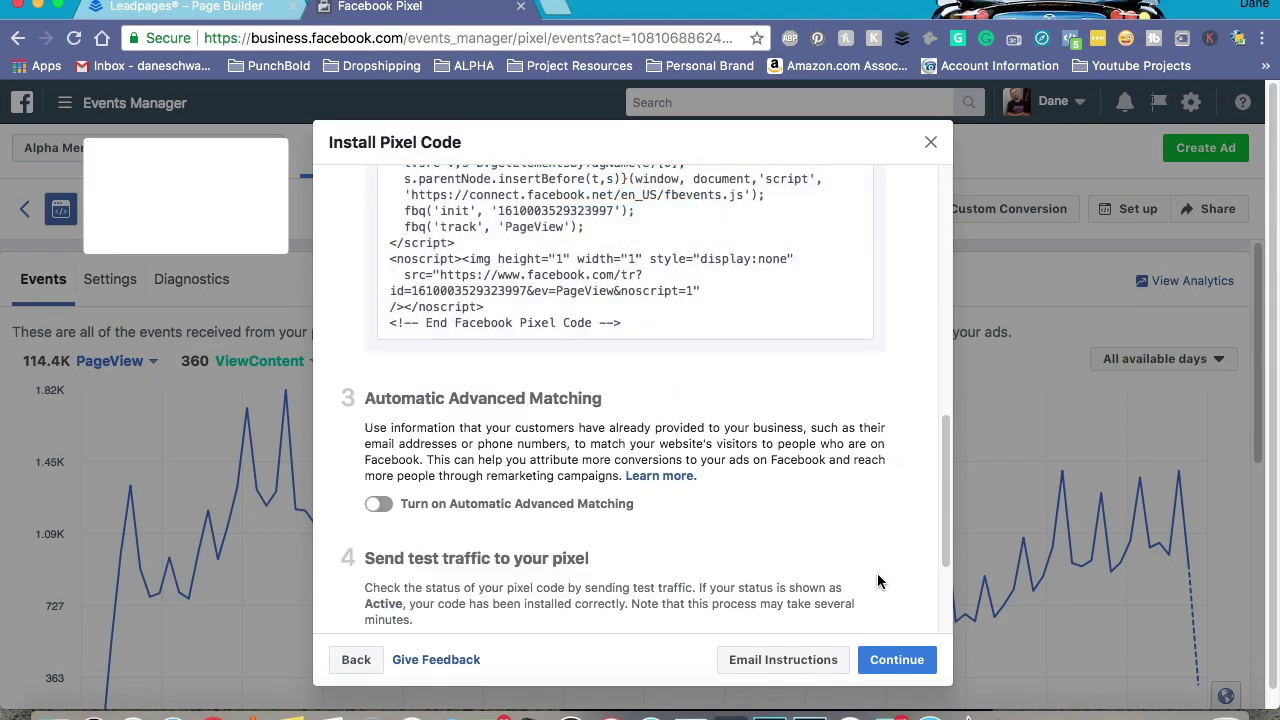
left_click(922, 659)
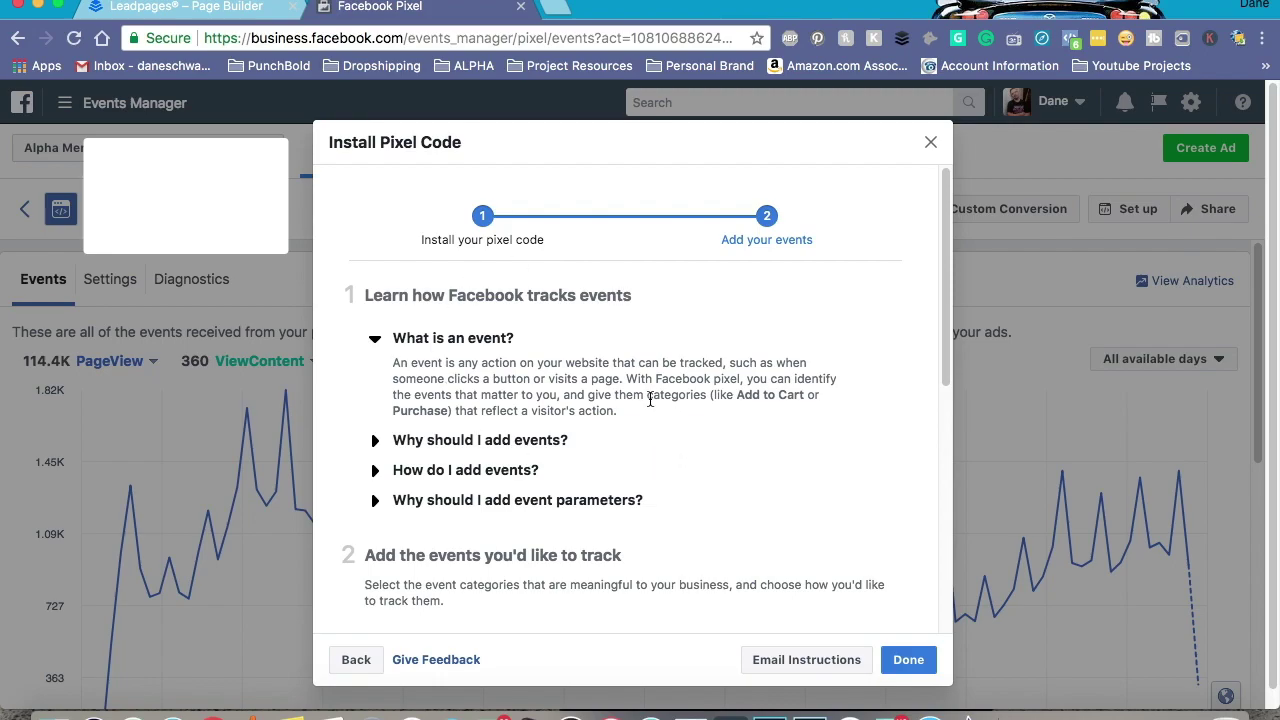
scroll(650, 398, "down", 5)
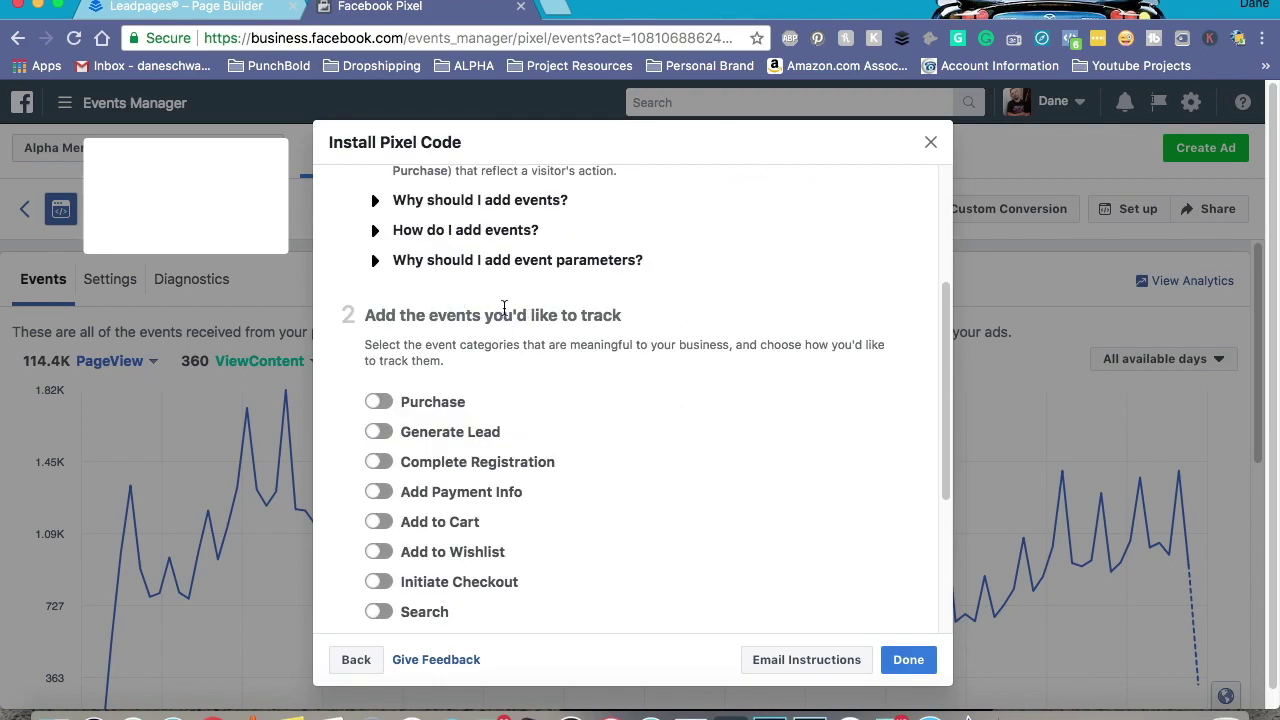
Show the thank-you page's Analytics tracking code fields in Leadpages.
left_click(186, 7)
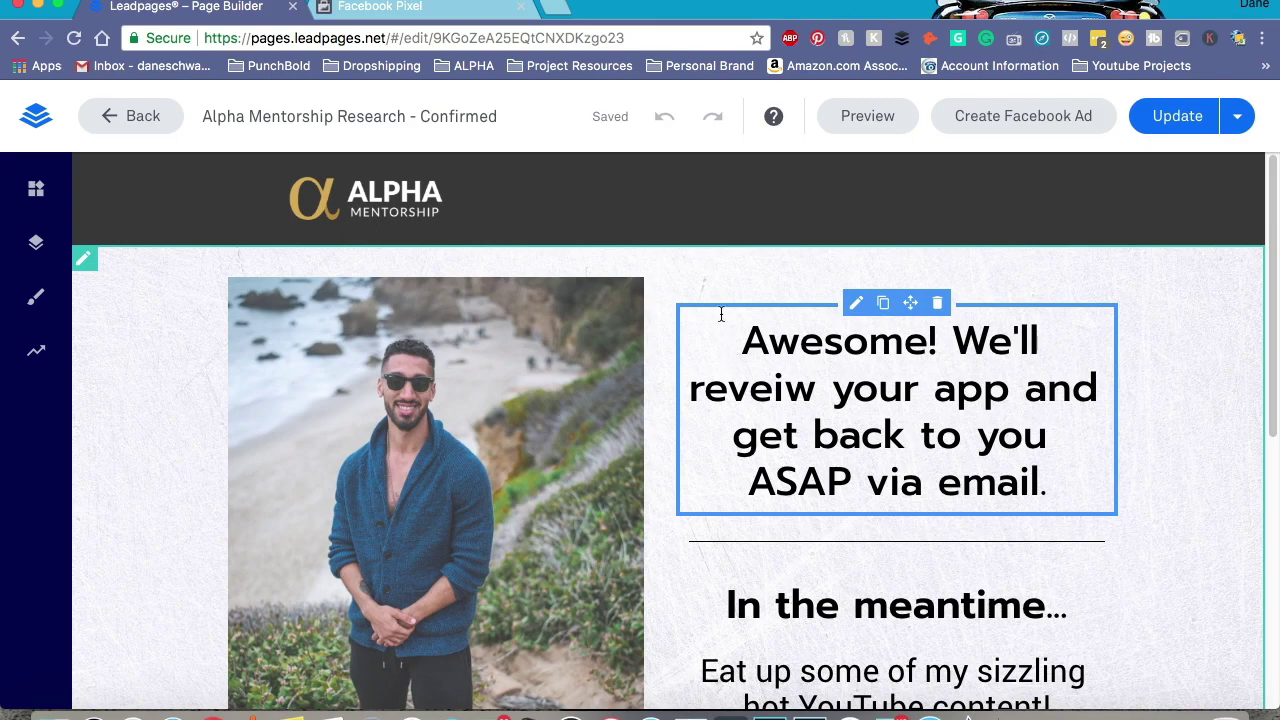
left_click(40, 358)
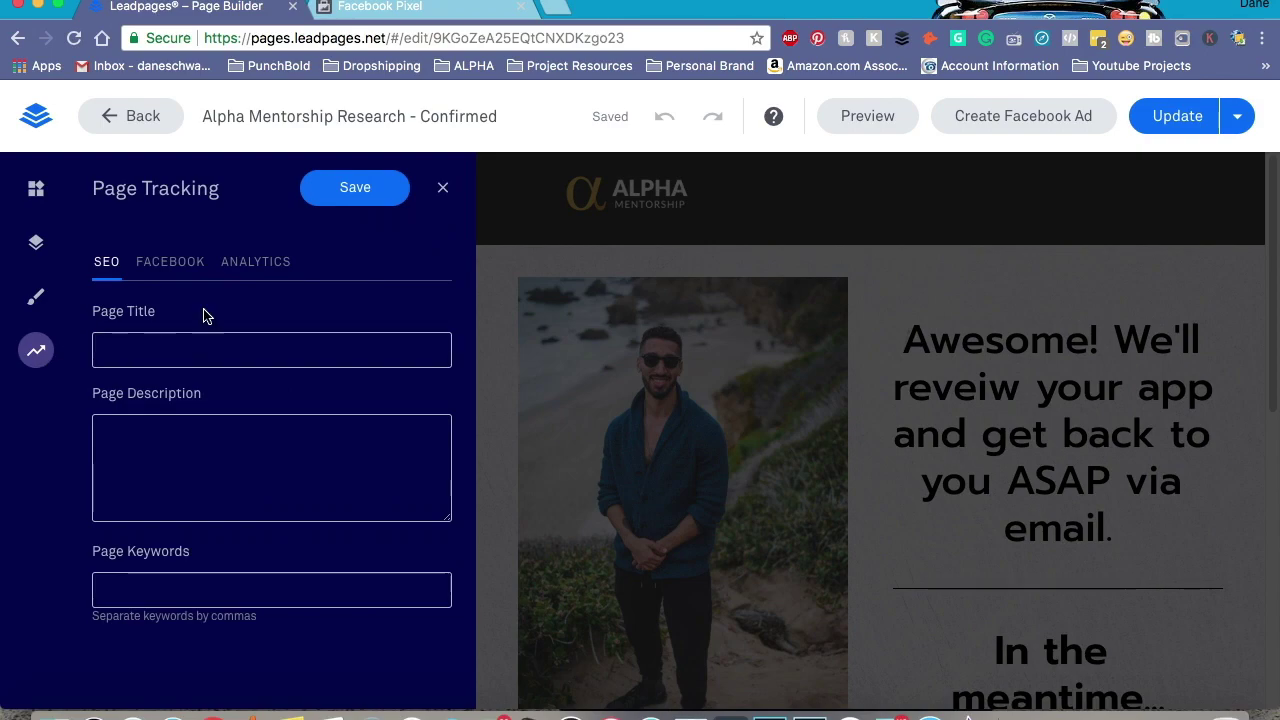
left_click(270, 264)
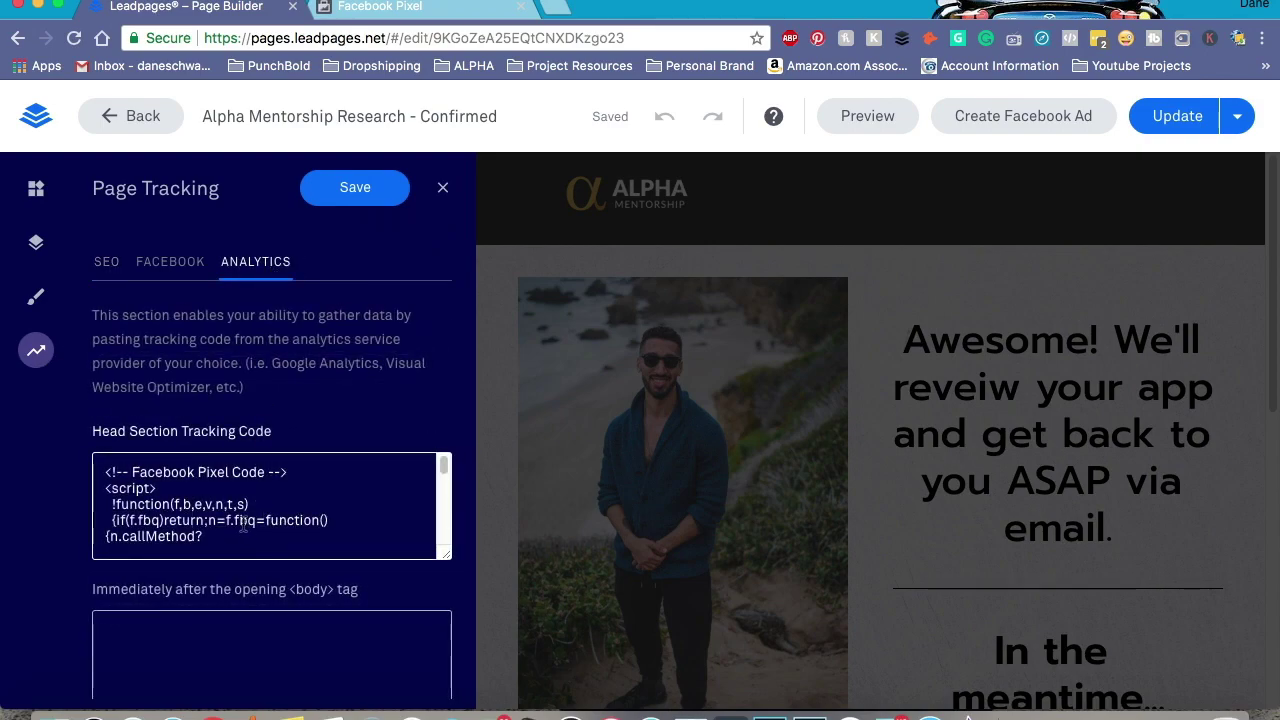
Turn on the Generate Lead event and copy its fbq('track', 'Lead') snippet.
left_click(393, 10)
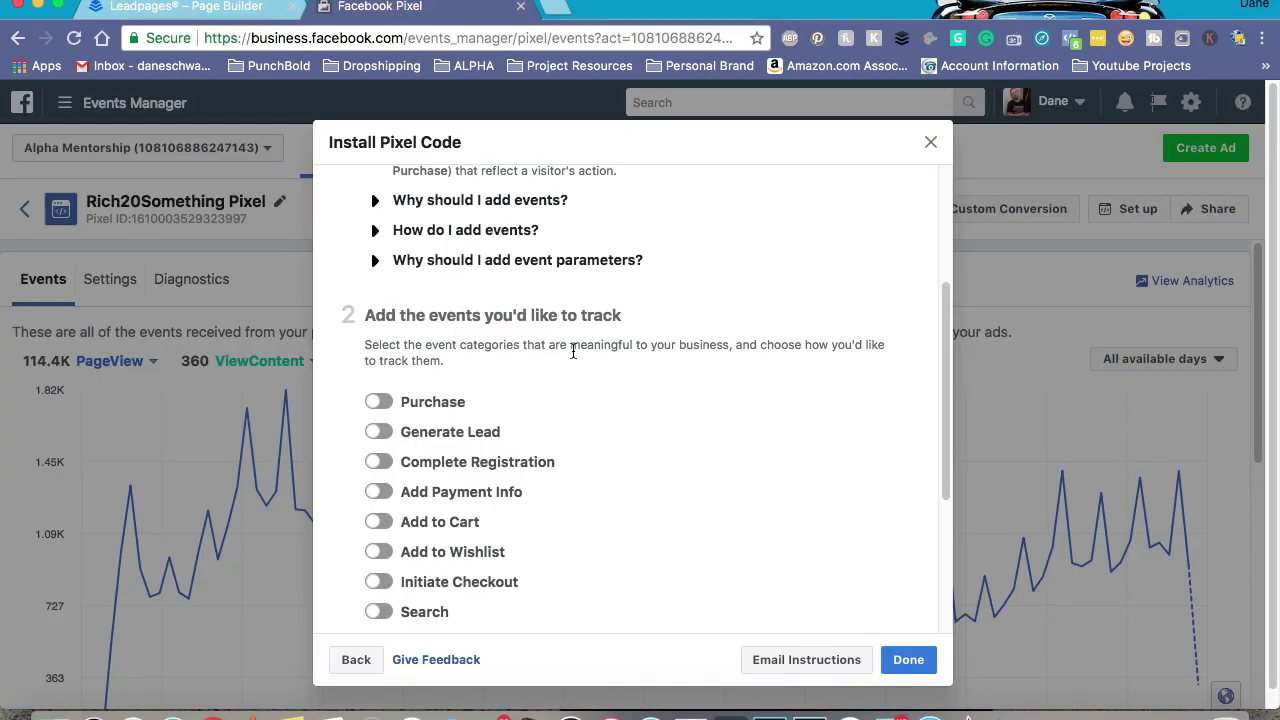
scroll(607, 386, "down", 1)
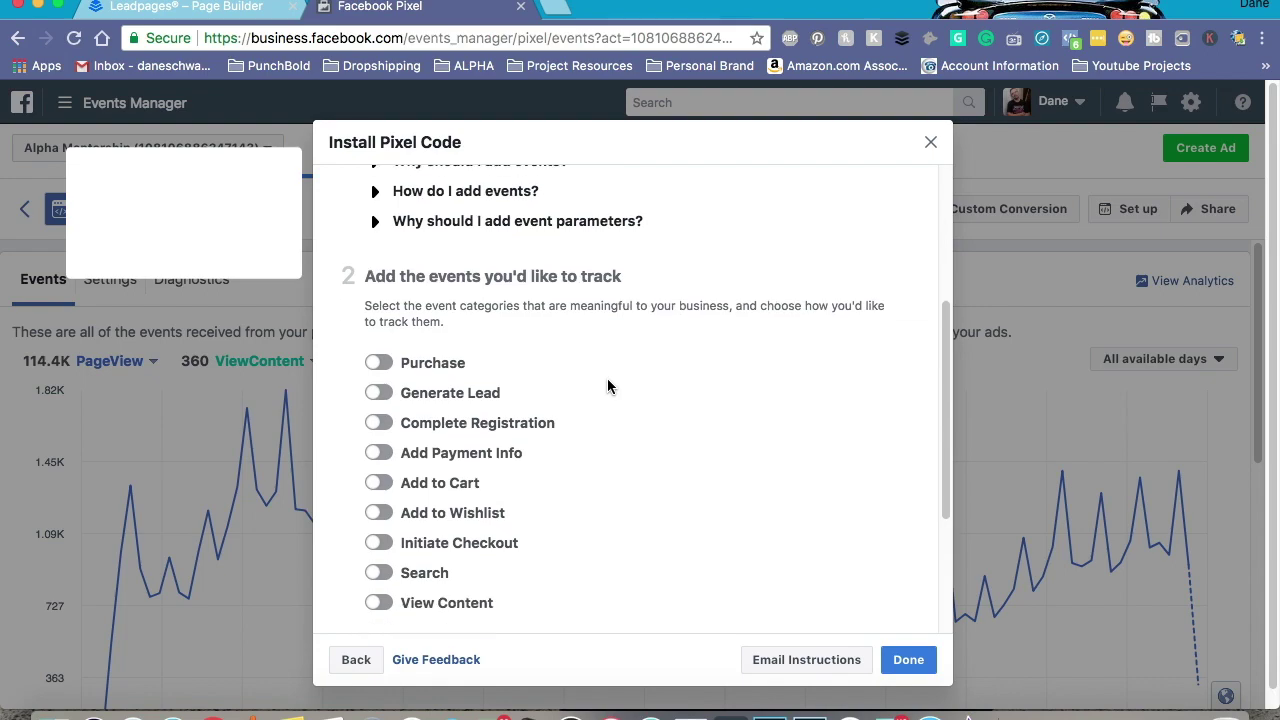
left_click(379, 393)
scroll(602, 385, "down", 5)
mouse_move(557, 306)
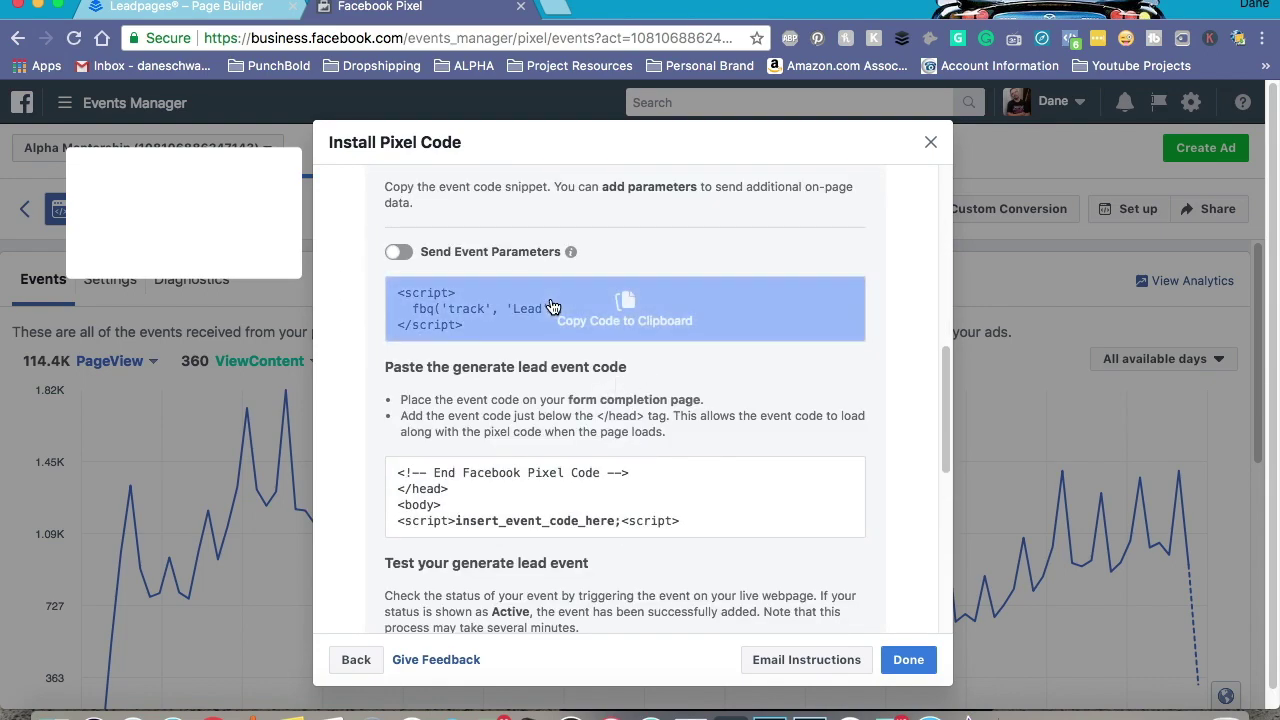
left_click(633, 328)
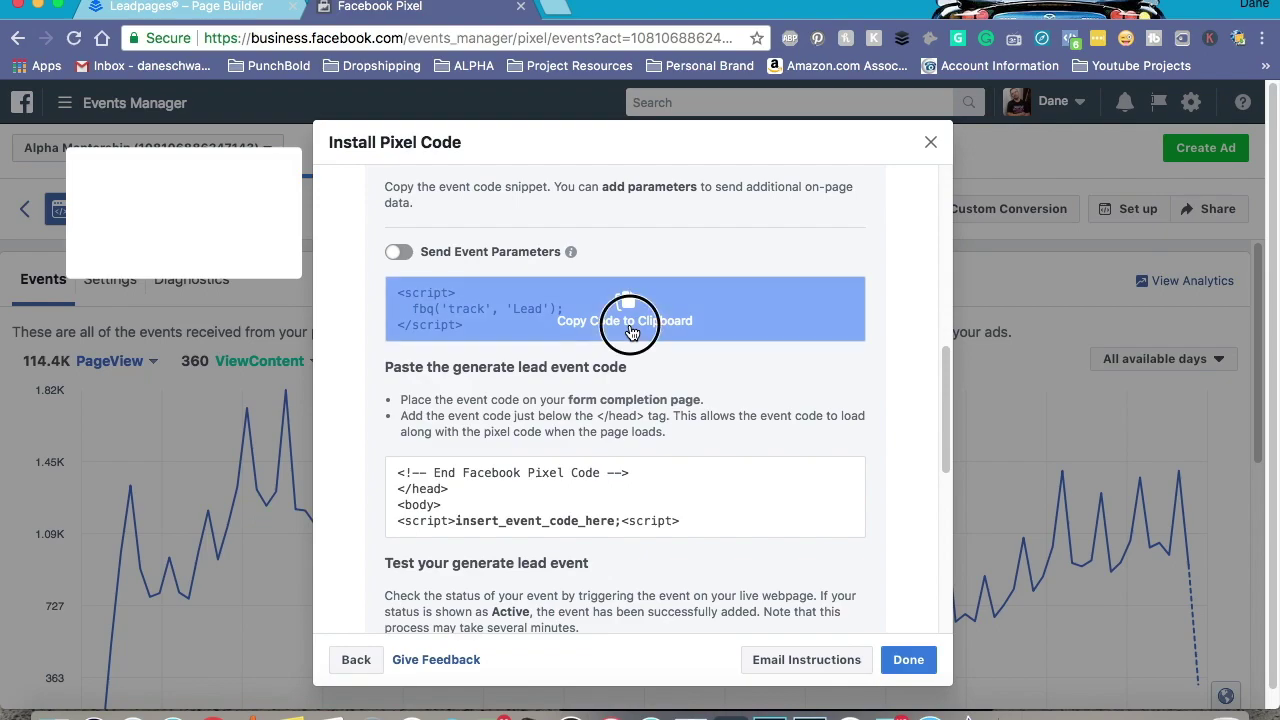
Add the fbq('track', 'Lead') snippet to the head tracking code, save, publish, and view the live page.
left_click(230, 10)
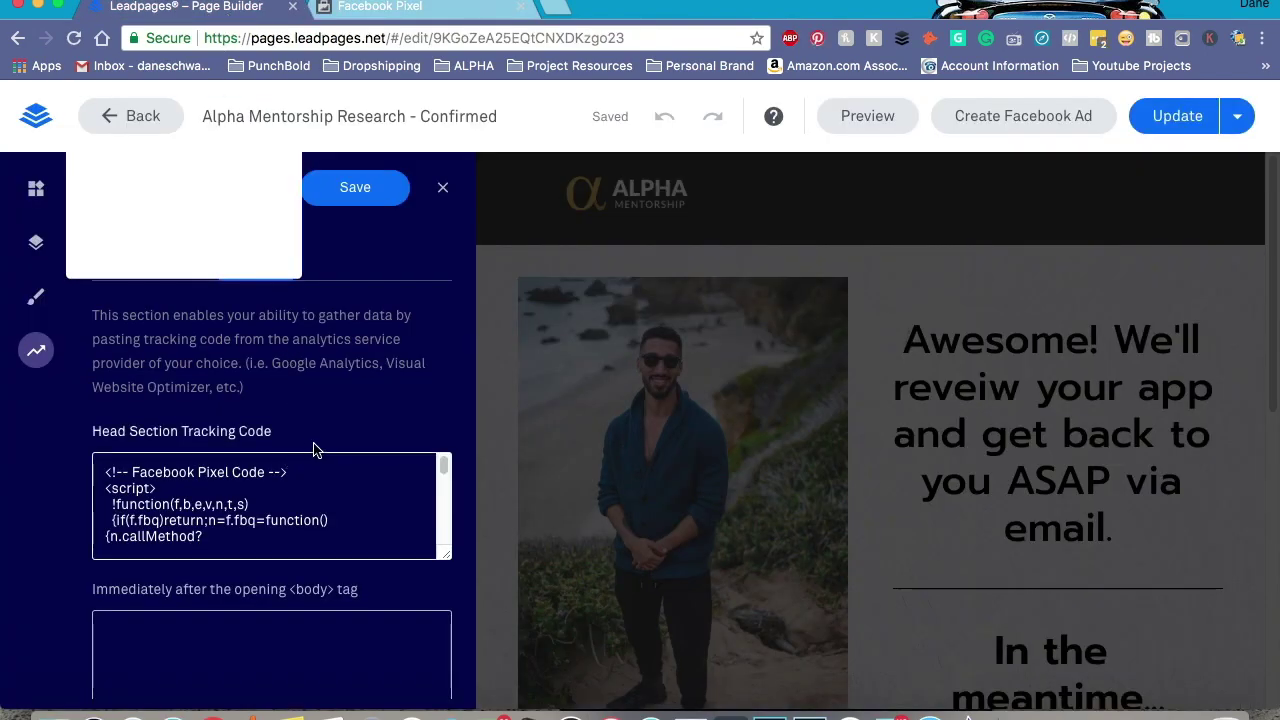
scroll(333, 395, "down", 10)
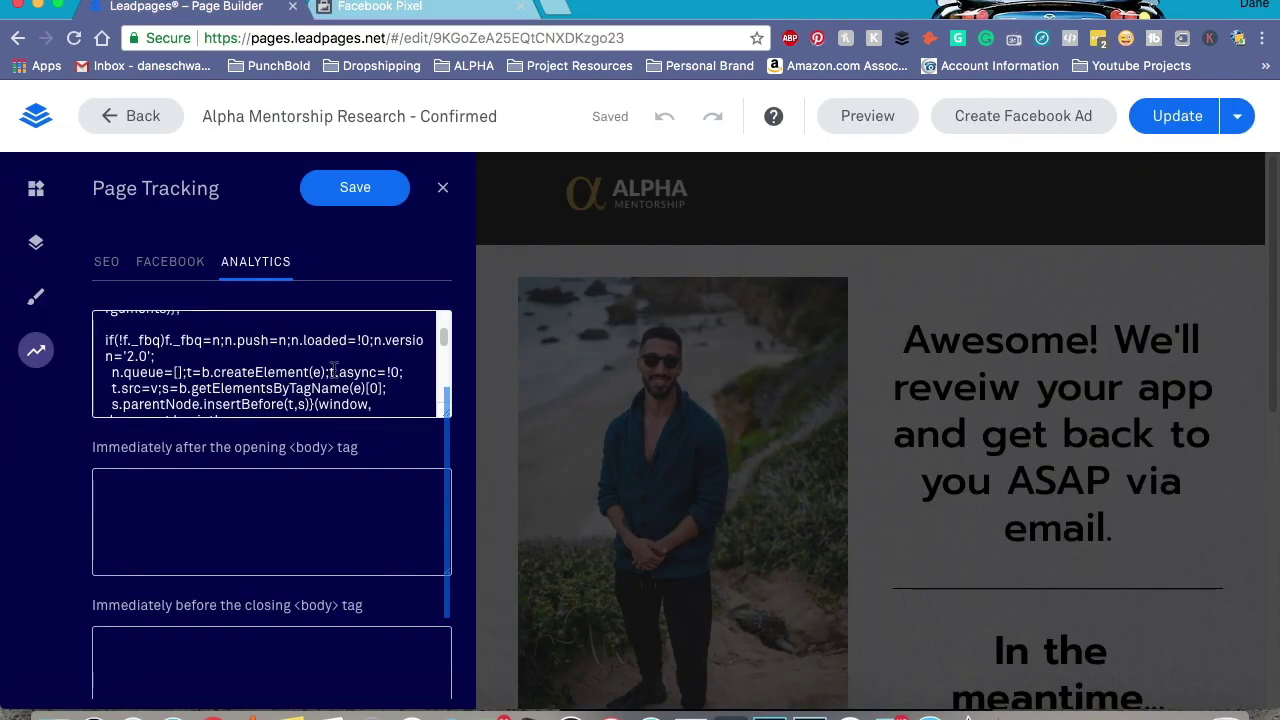
left_click_drag(161, 370, 111, 336)
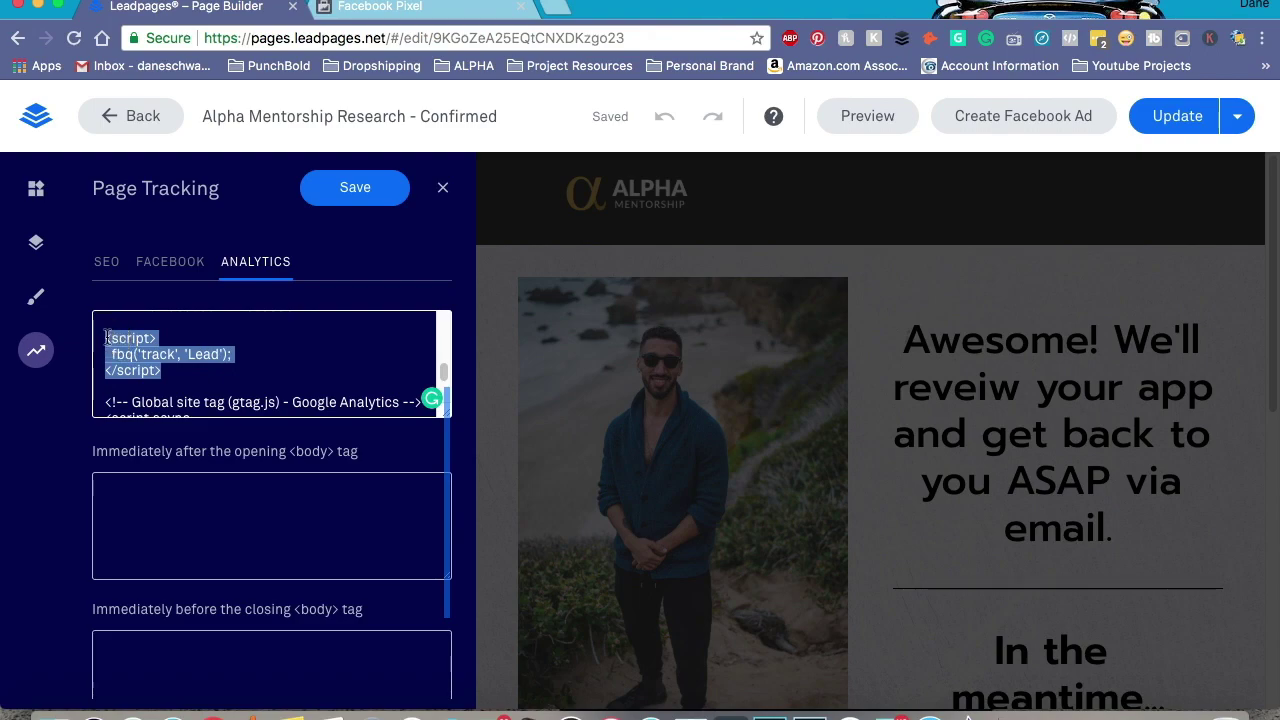
left_click(357, 198)
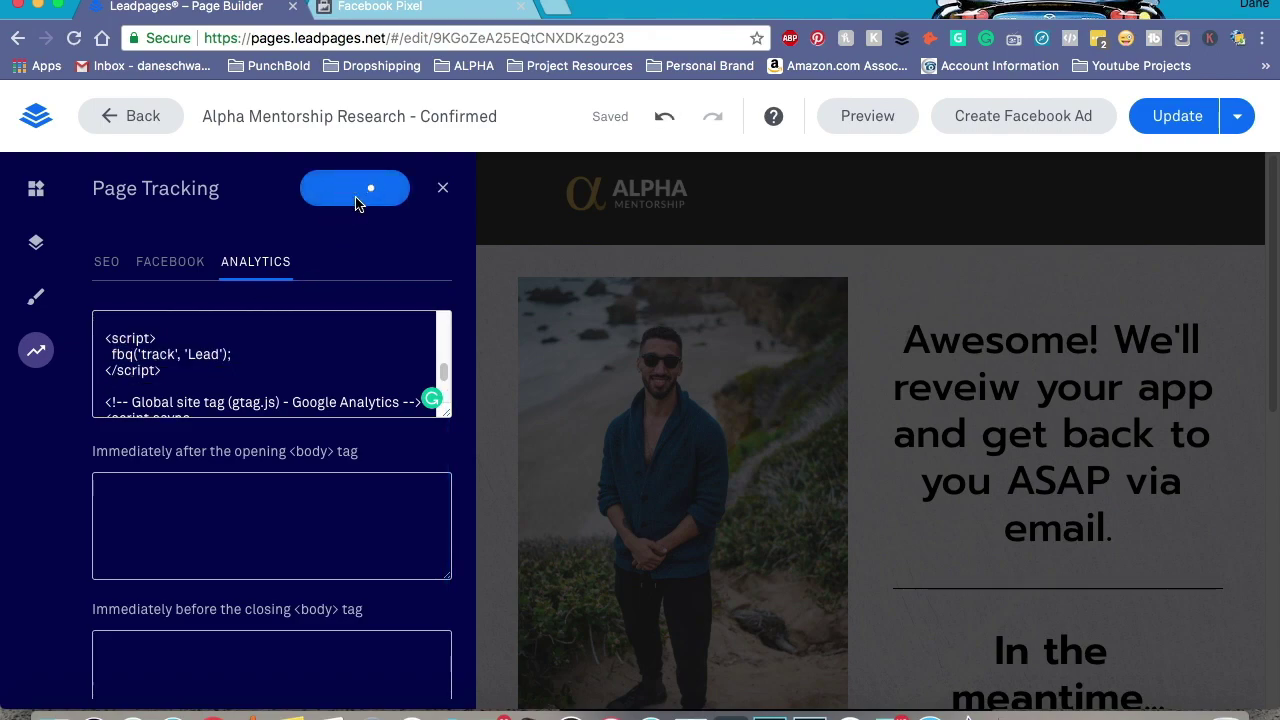
left_click(1146, 128)
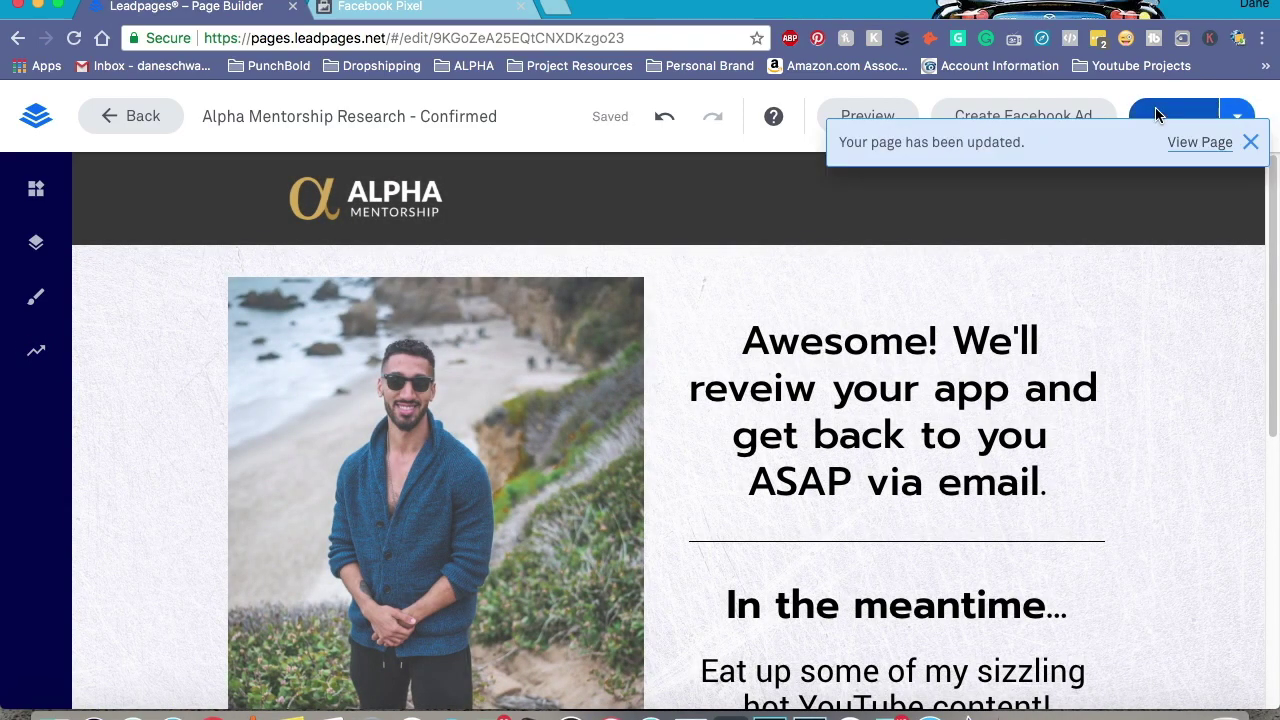
left_click(1192, 143)
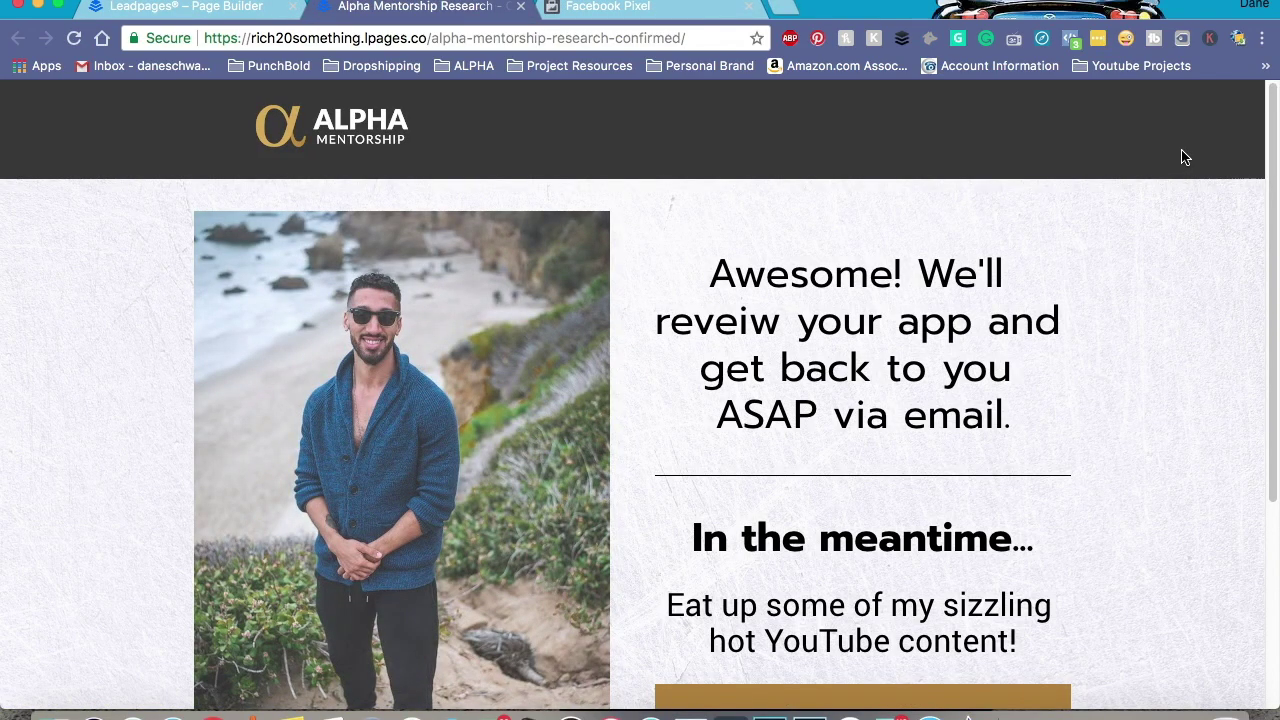
Confirm in Pixel Helper that PageView and Lead fire, then close the live thank-you page tab.
left_click(1072, 40)
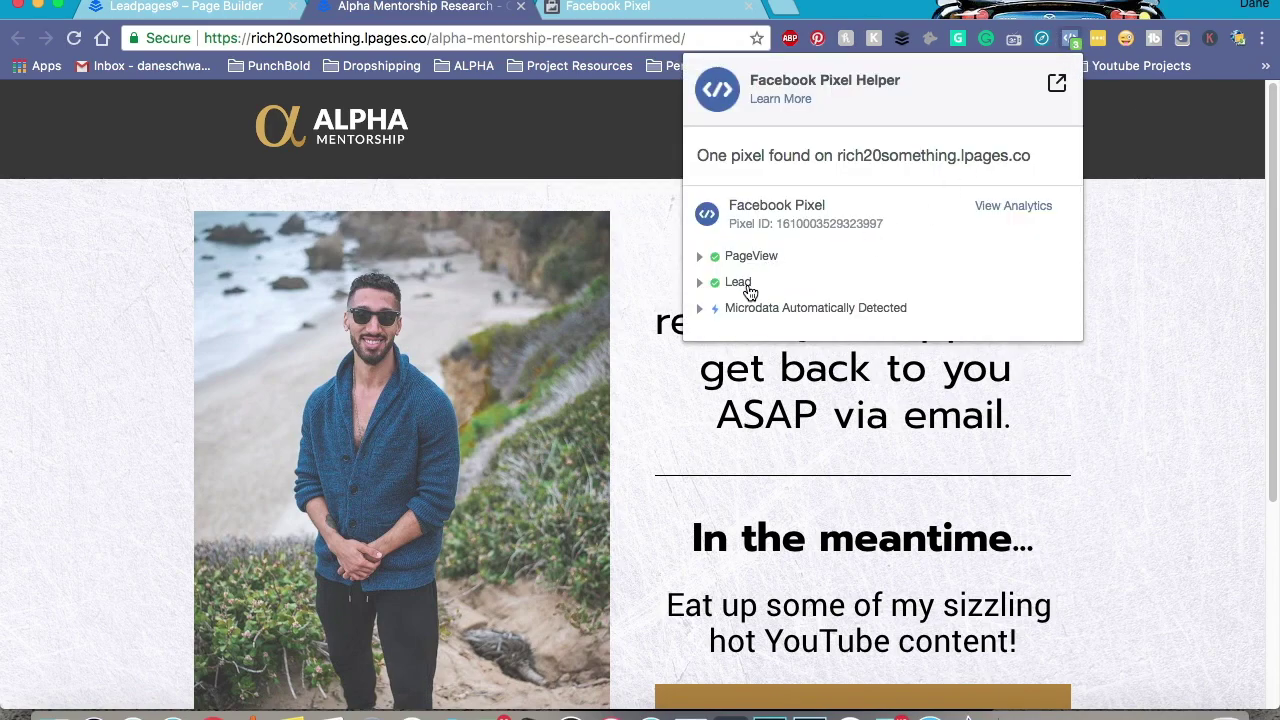
left_click(1168, 260)
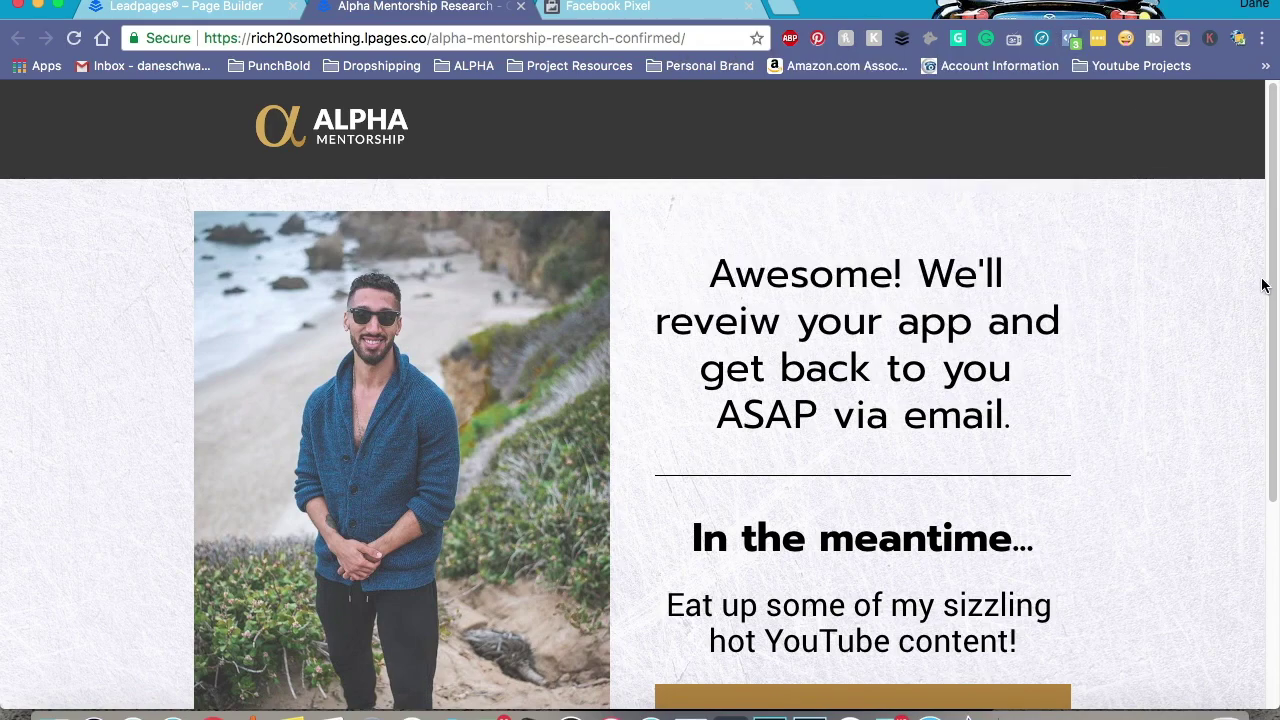
left_click(520, 7)
left_click(520, 12)
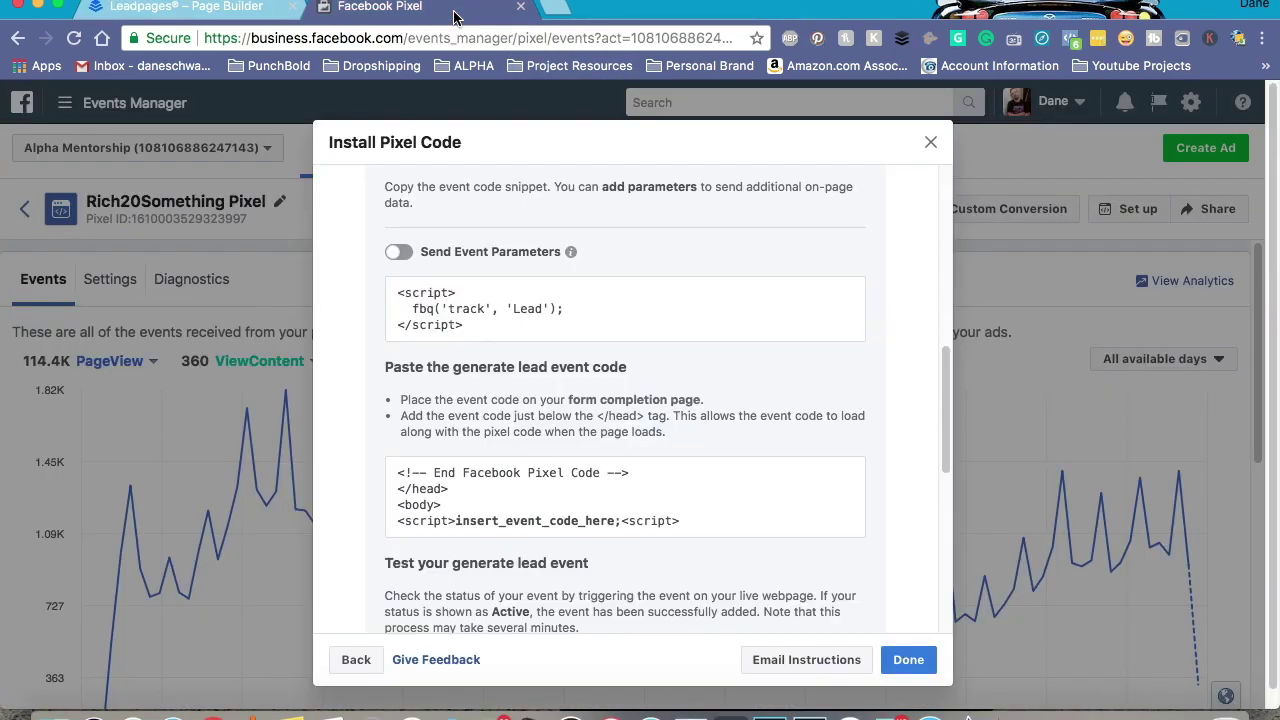
Start a new custom conversion with Lead as its website event.
left_click(929, 144)
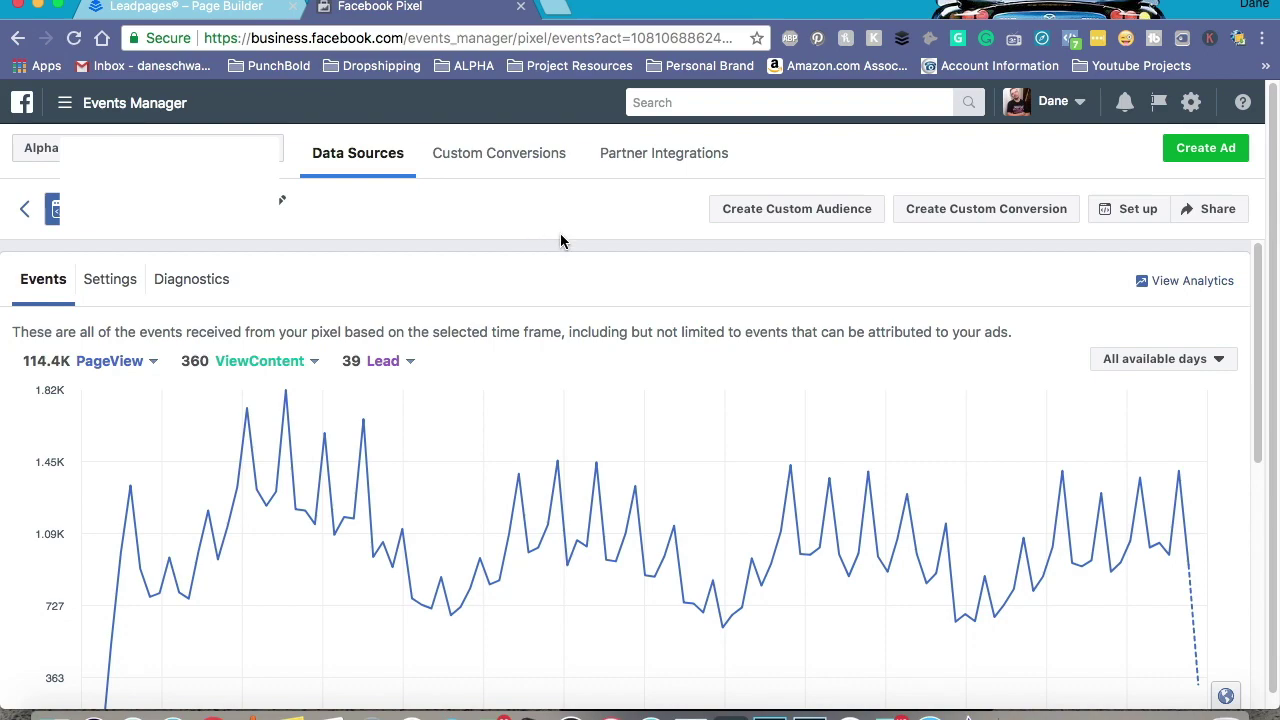
left_click(946, 210)
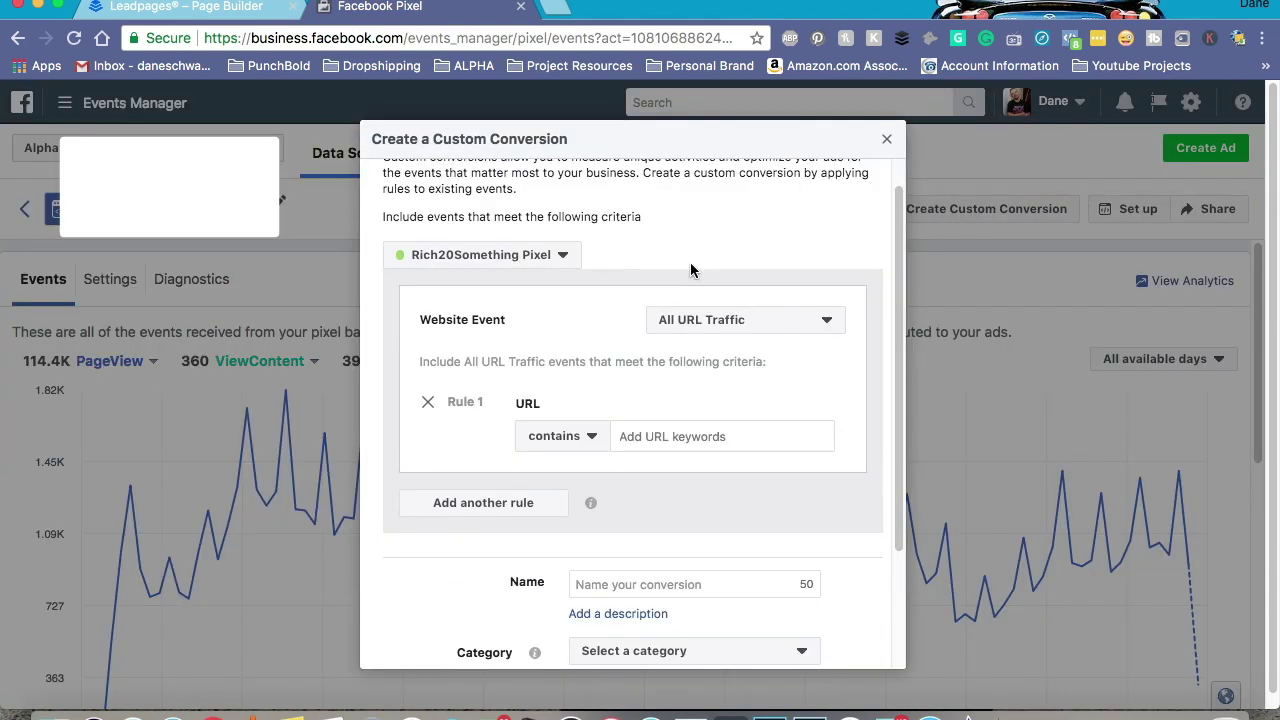
left_click(765, 320)
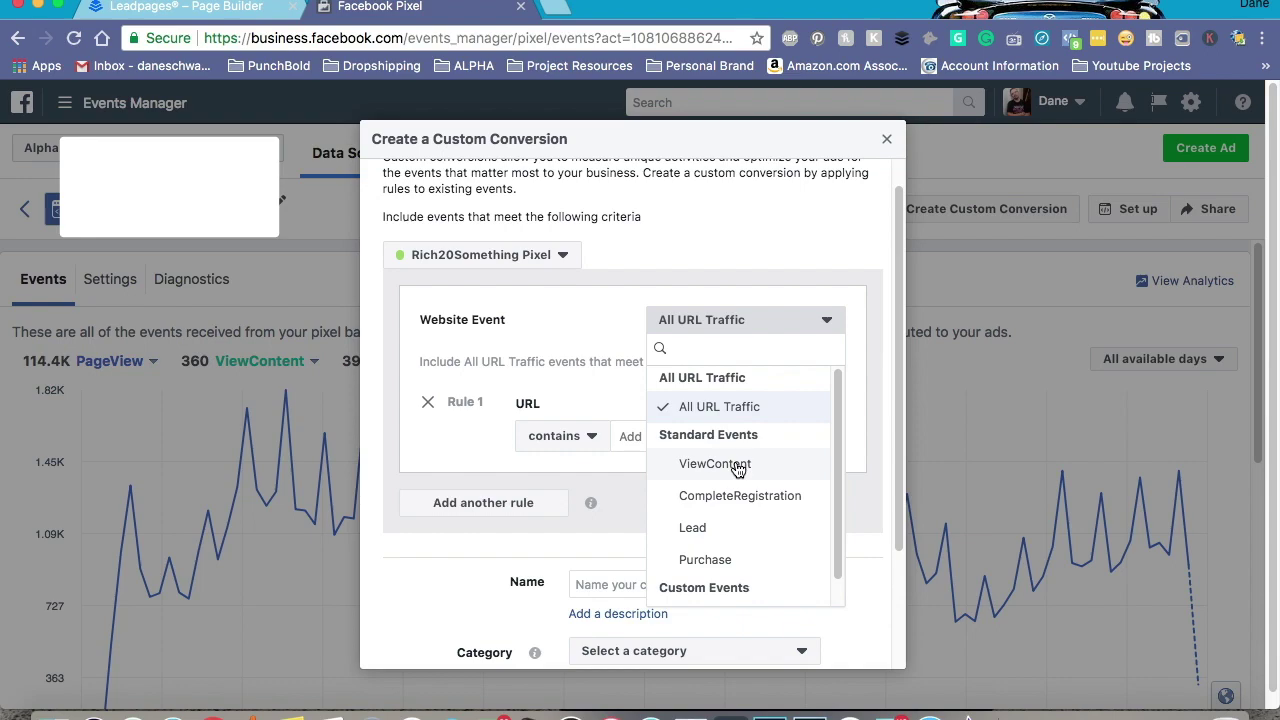
left_click(729, 534)
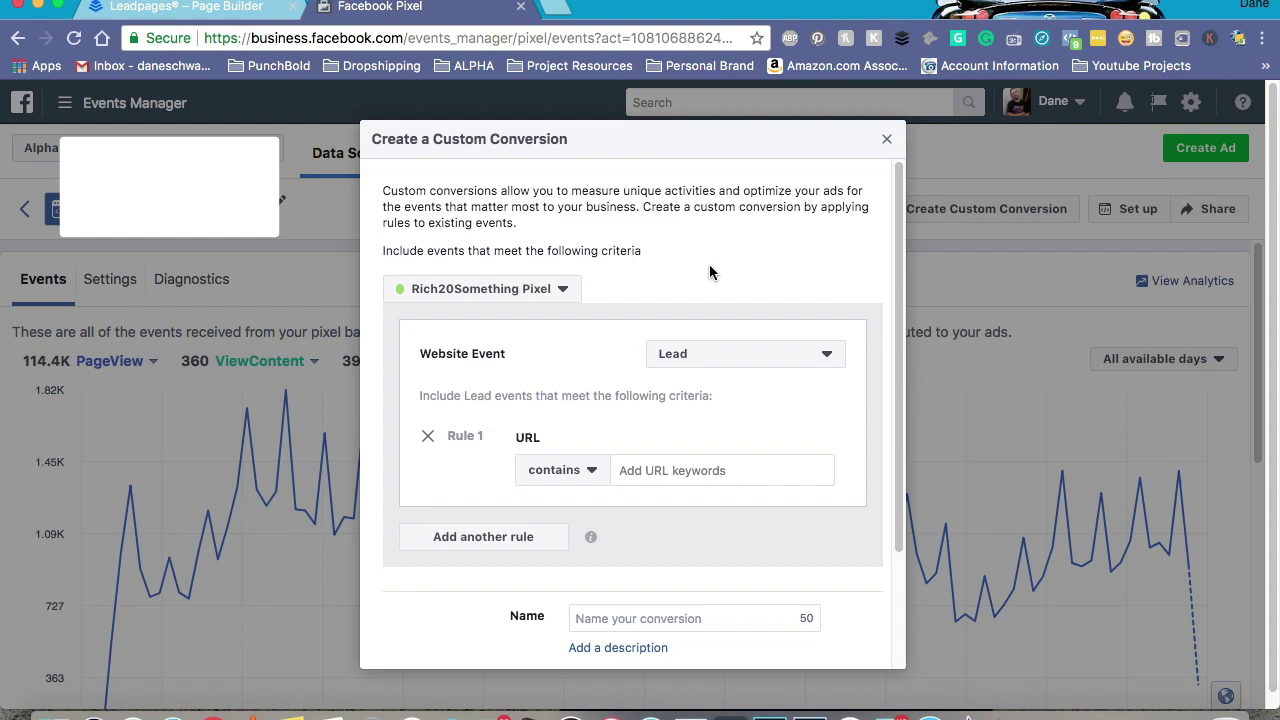
Copy the live confirmation page's URL from Leadpages and return to the conversion form.
left_click(210, 12)
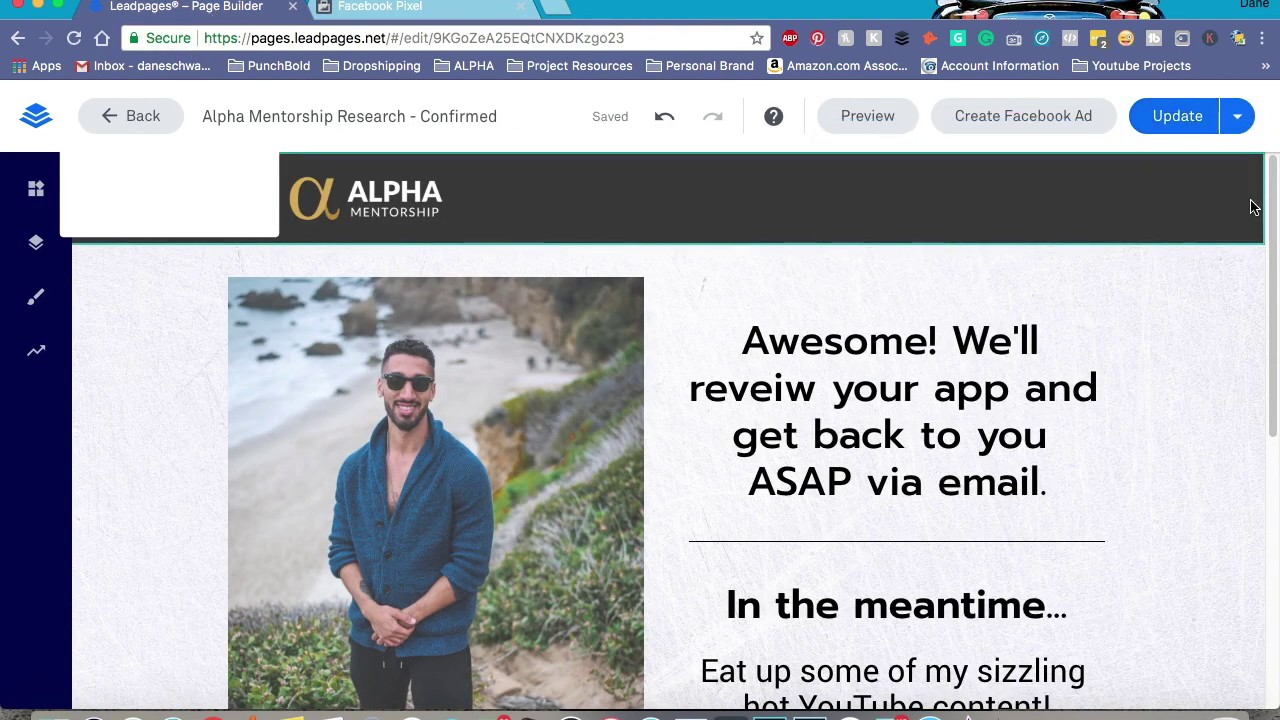
left_click(1240, 118)
left_click(1146, 229)
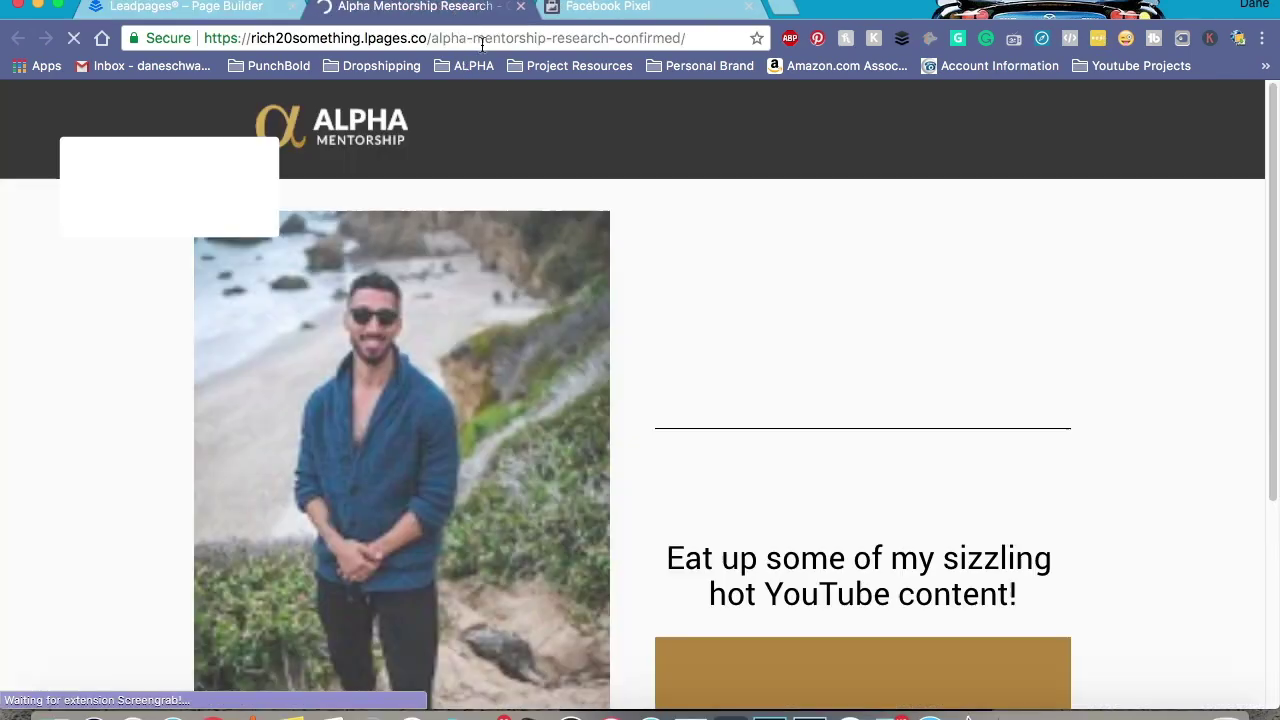
left_click(495, 38)
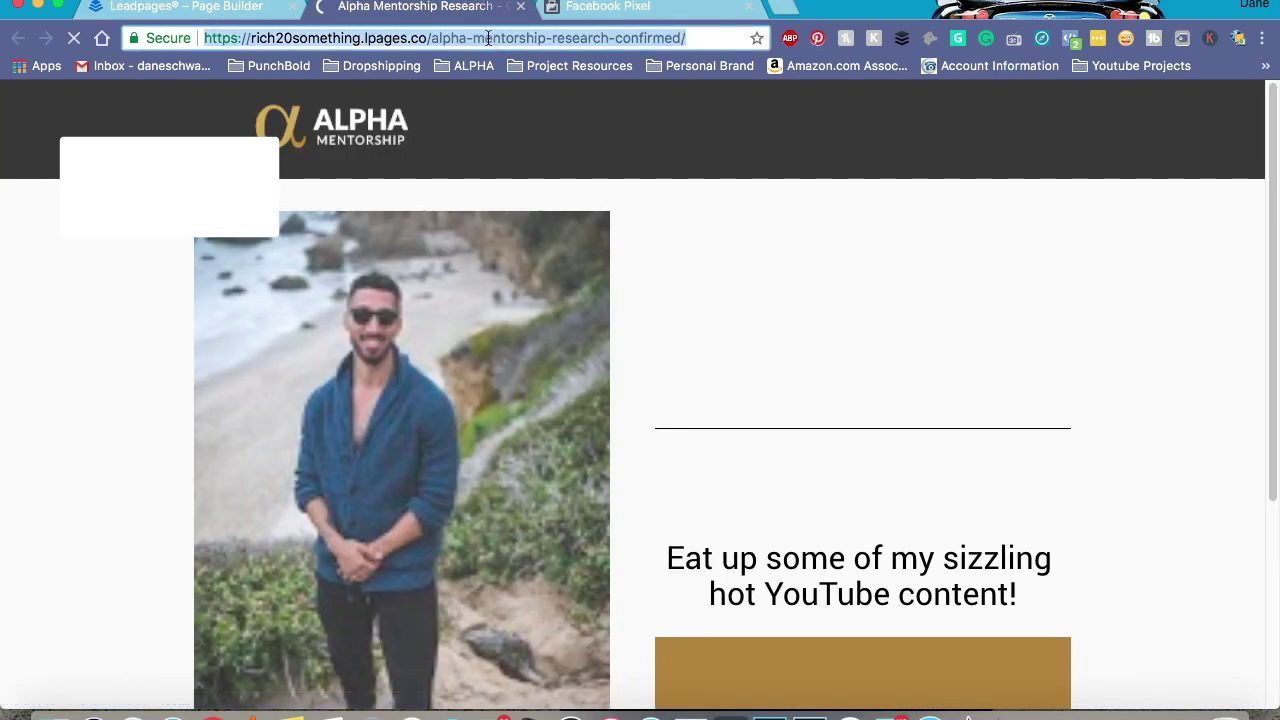
right_click(495, 38)
left_click(528, 65)
left_click(608, 8)
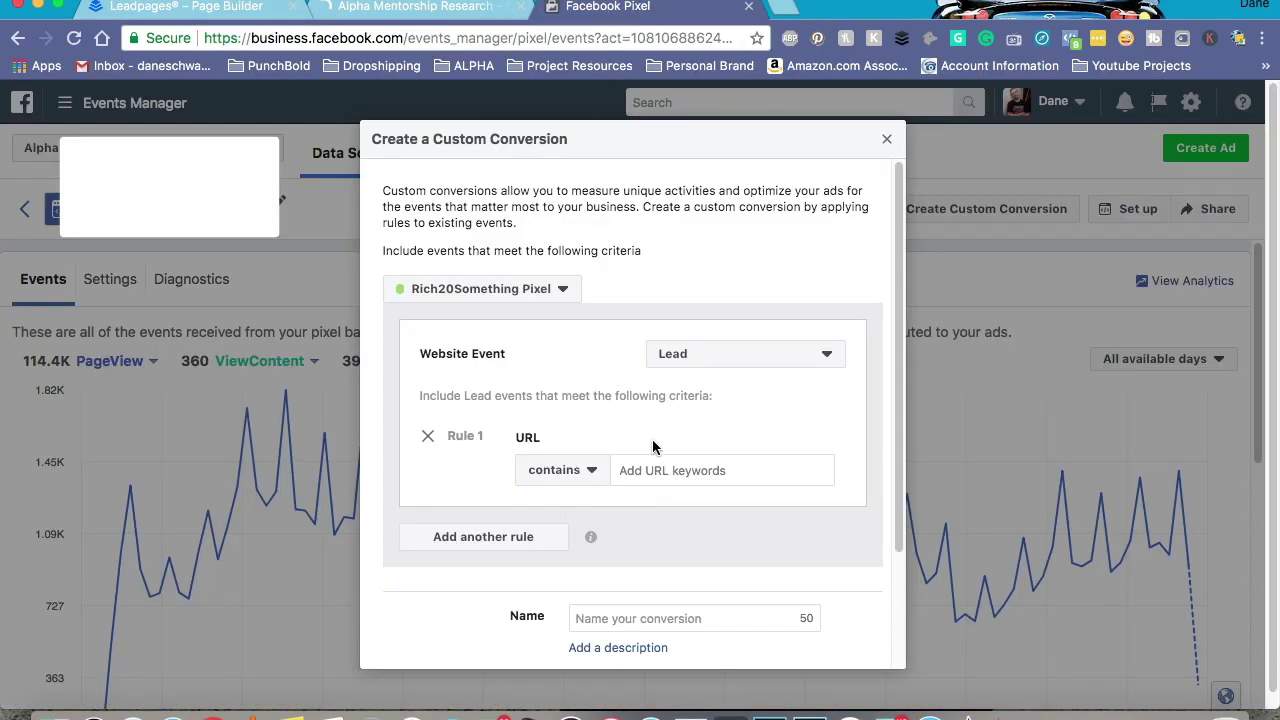
Add the confirmation page URL as a 'URL contains' rule, then discard the custom conversion draft.
key("super+v")
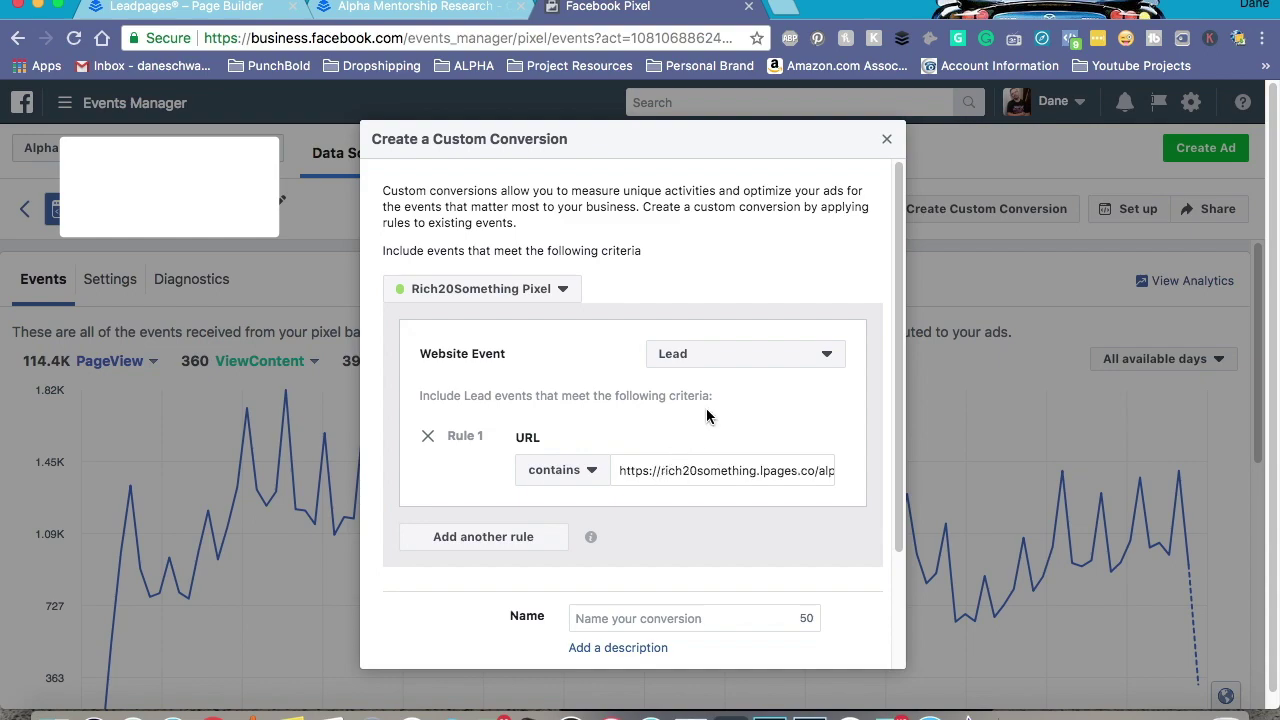
key("Return")
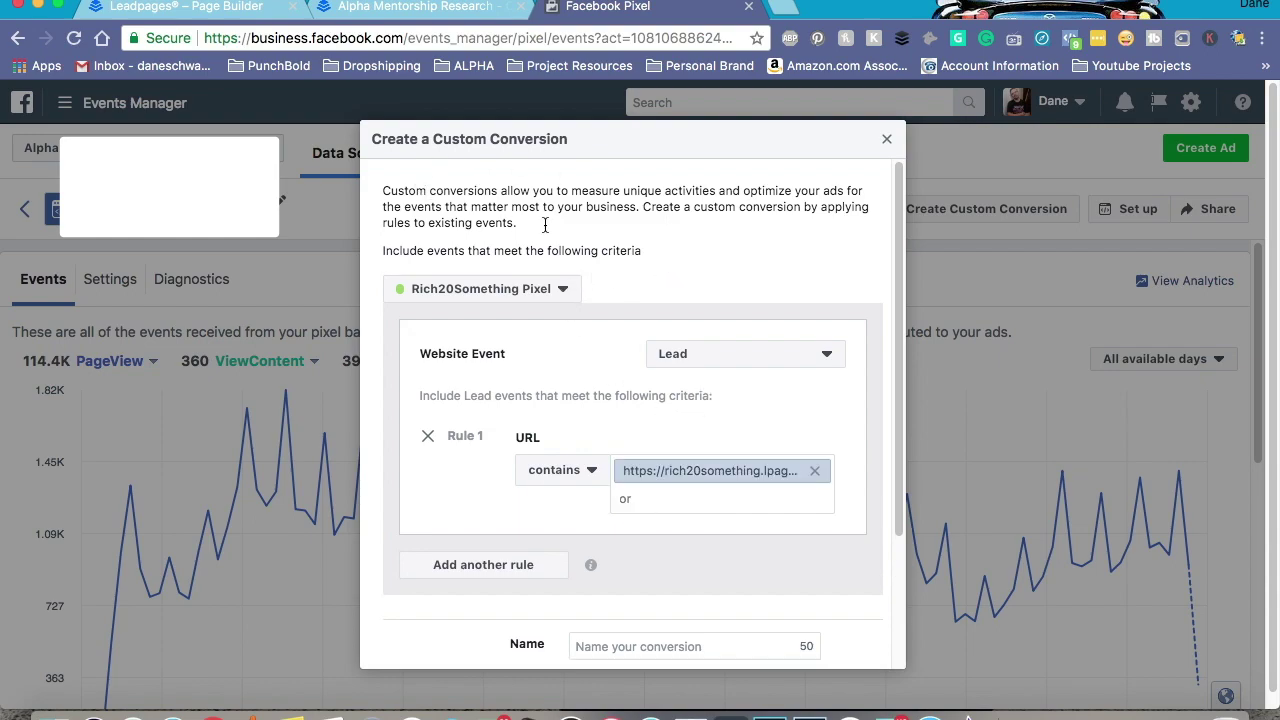
scroll(585, 212, "down", 3)
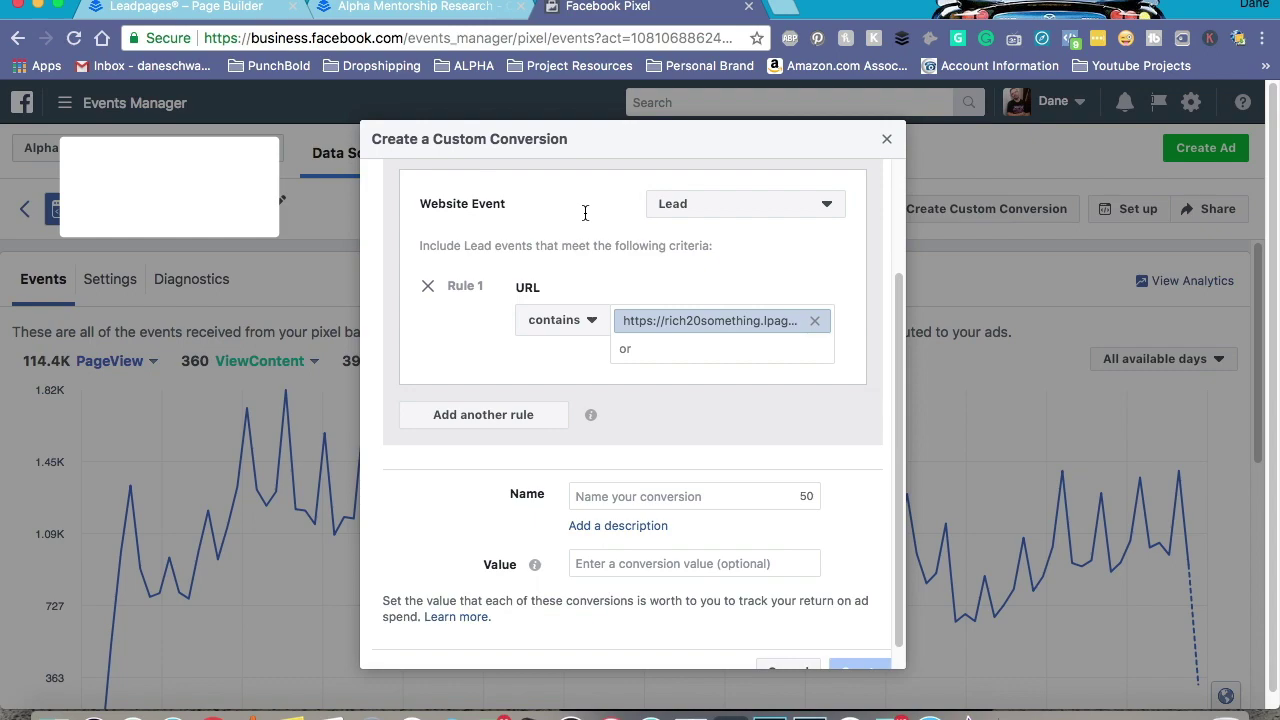
scroll(585, 212, "down", 1)
left_click(707, 471)
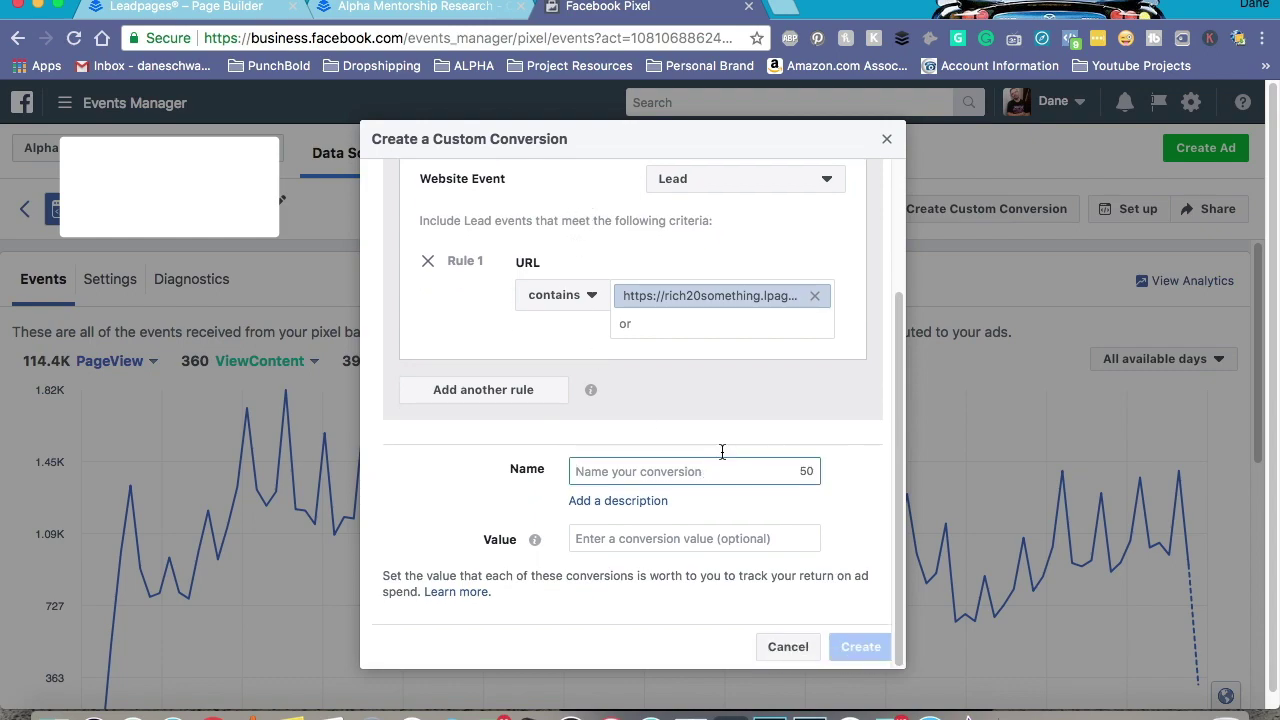
left_click(886, 139)
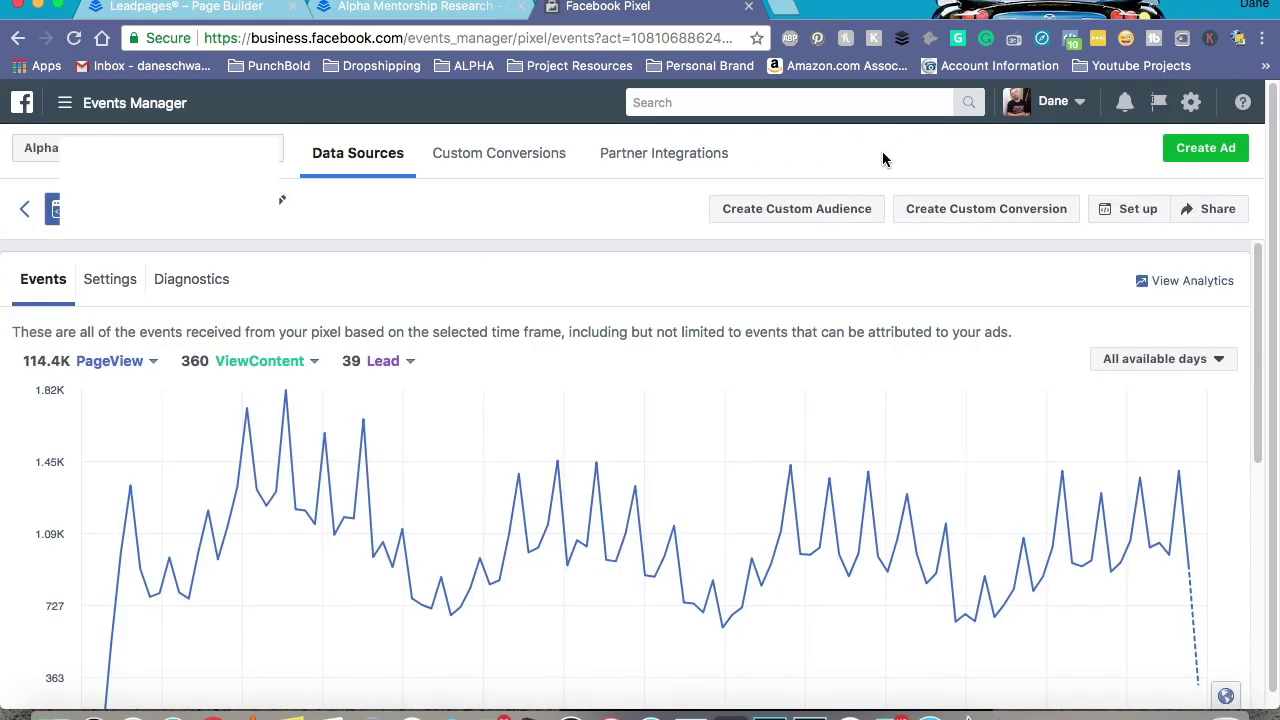
left_click(514, 157)
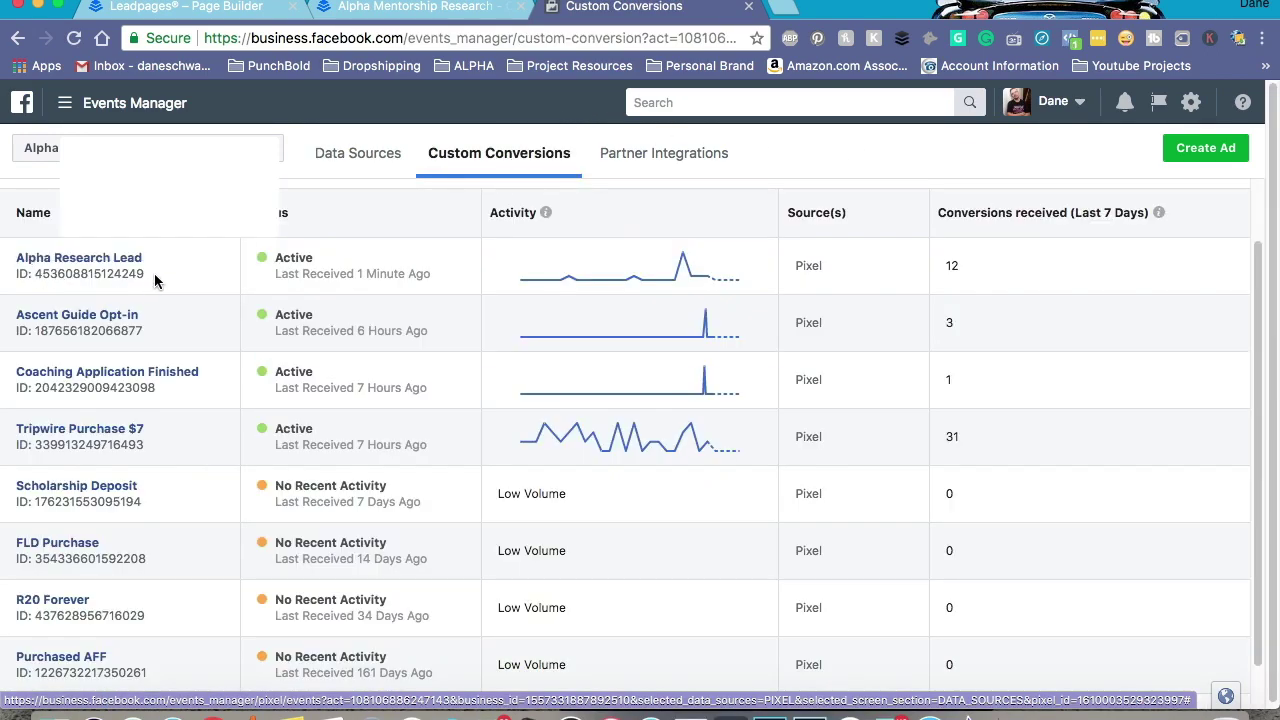
left_click(24, 244)
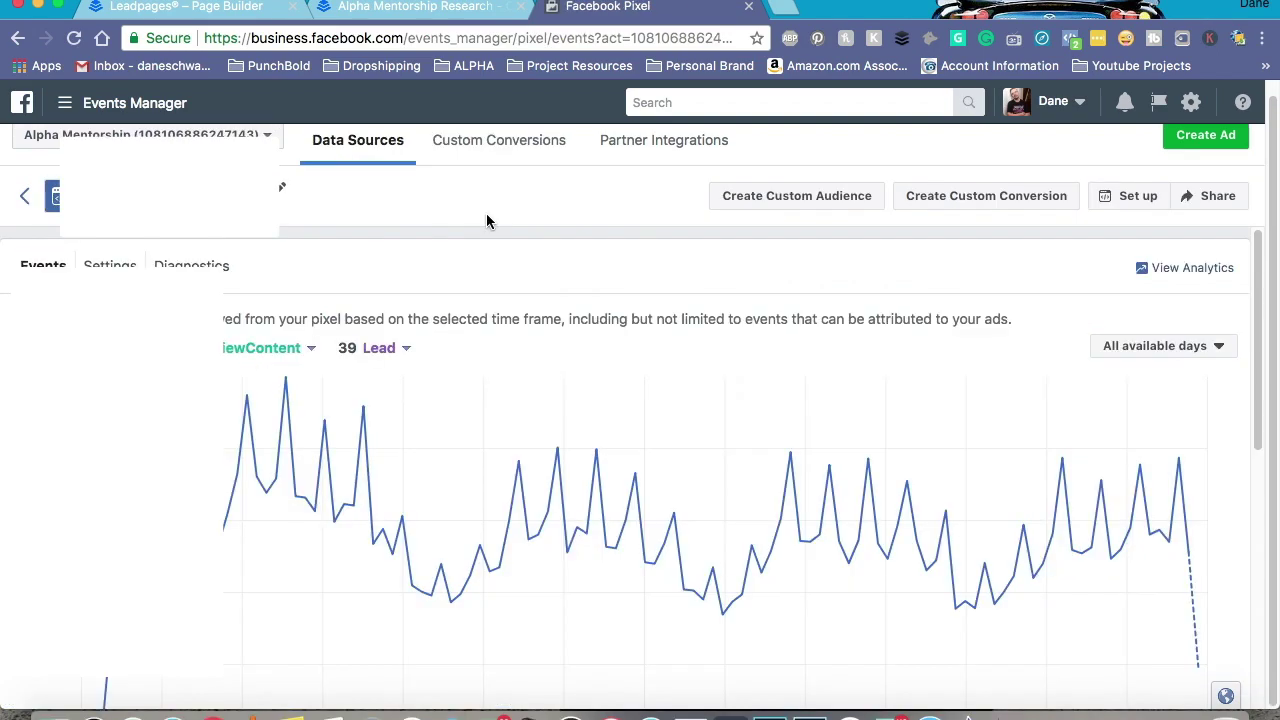